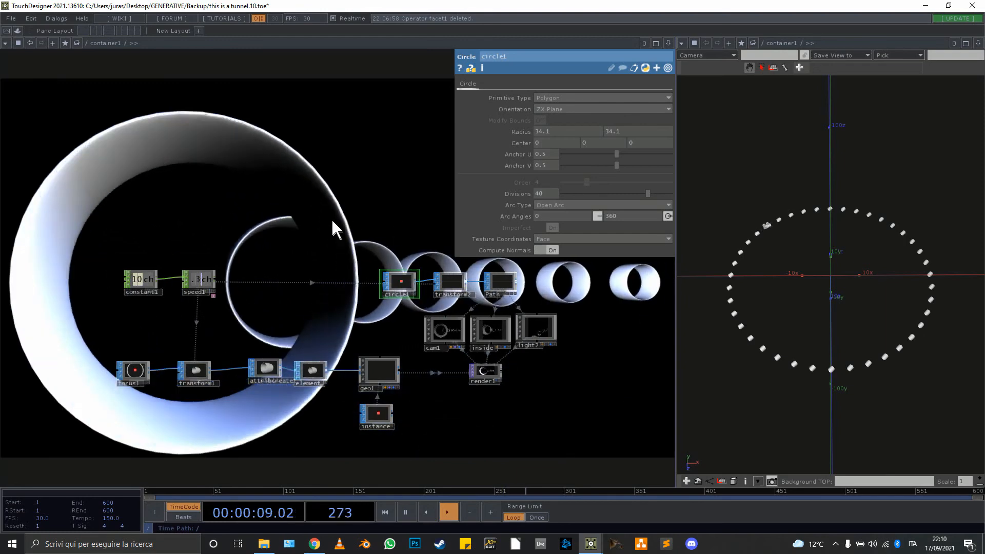
# - Leave the container1 network and go up to the project's root level
pyautogui.moveTo(90, 261); pyautogui.dragTo(600, 472)
pyautogui.scroll(5, 400, 279)
pyautogui.click(399, 272)
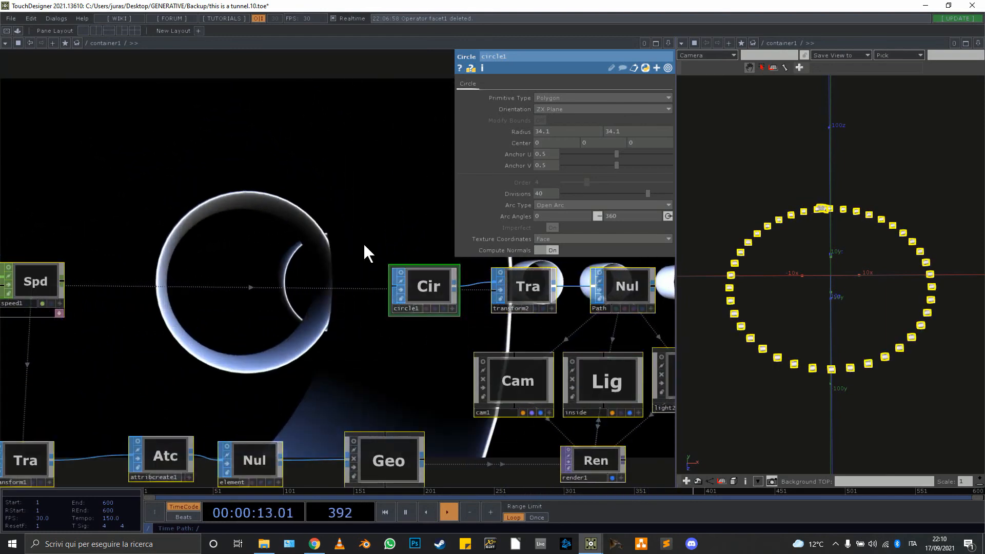
pyautogui.click(303, 205)
pyautogui.press('u')
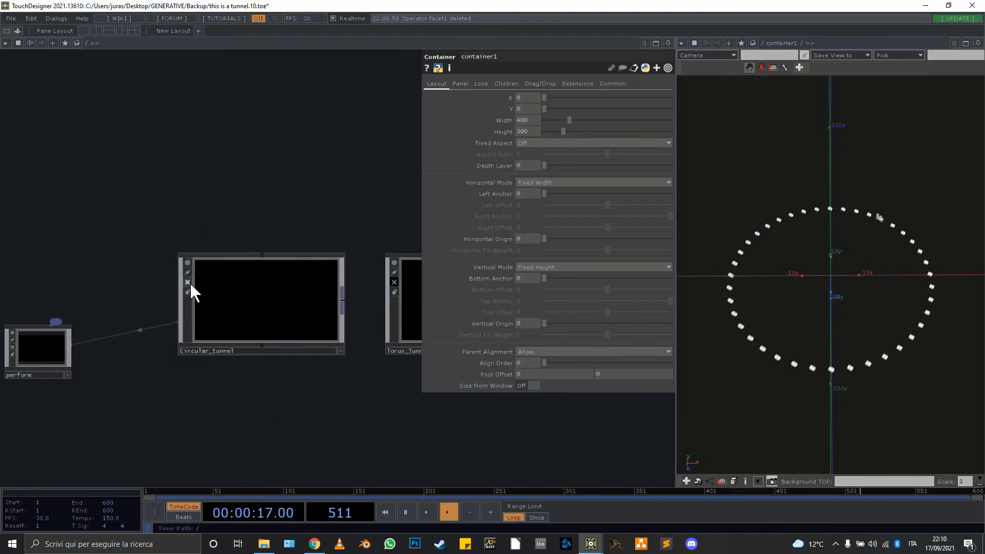
# - Enter the Circular_tunnel container, preview its out1 output as the network background, and return to the root level
pyautogui.click(276, 304)
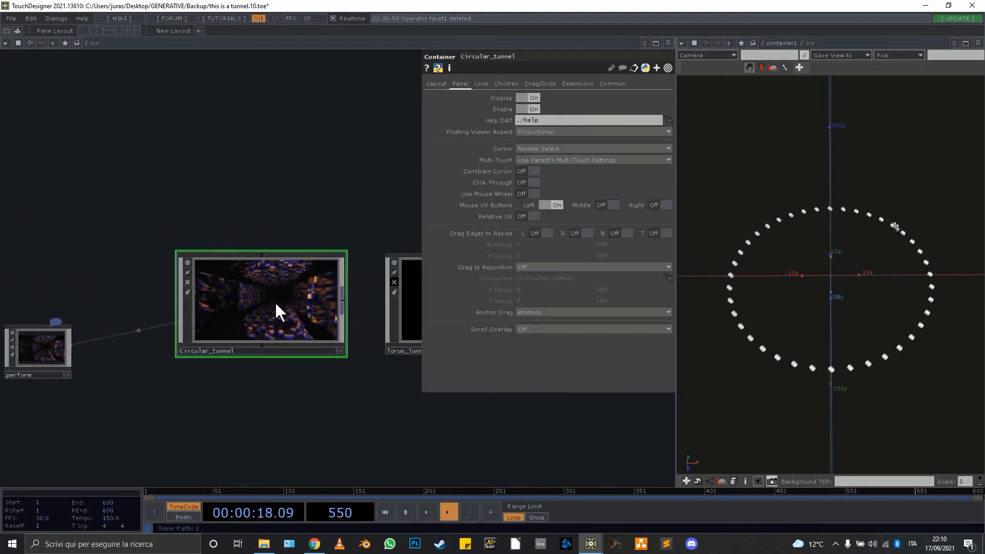
pyautogui.press('i')
pyautogui.scroll(-6, 310, 294)
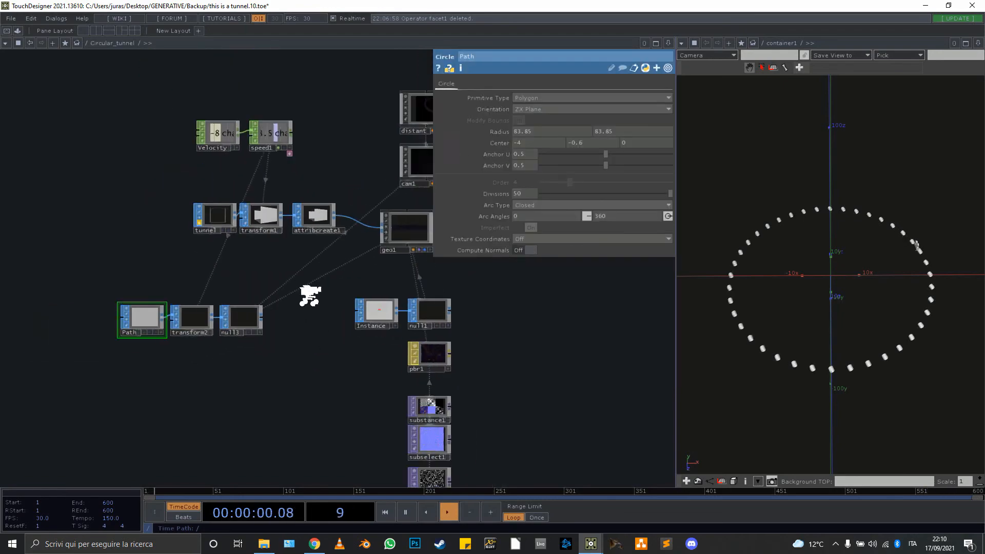
pyautogui.click(400, 223)
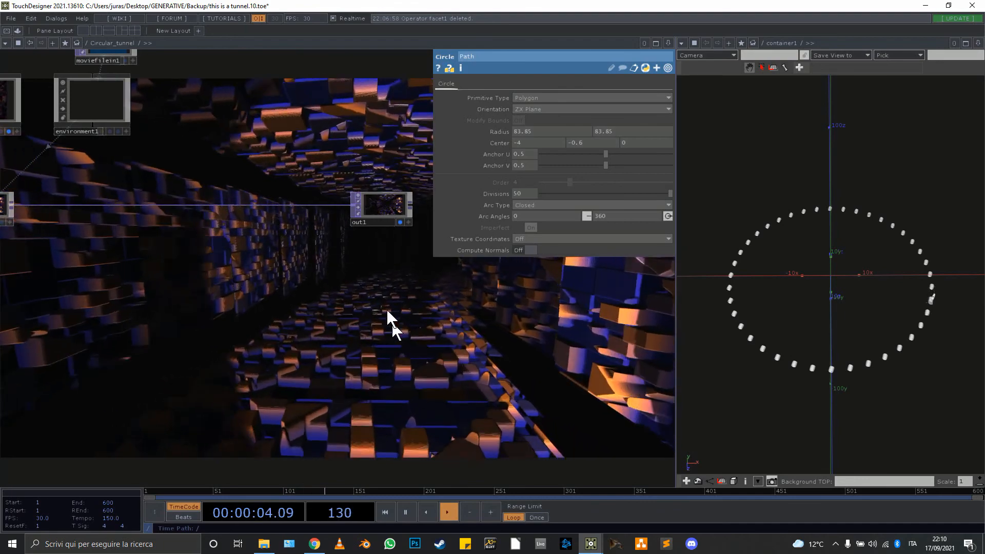
pyautogui.click(400, 223)
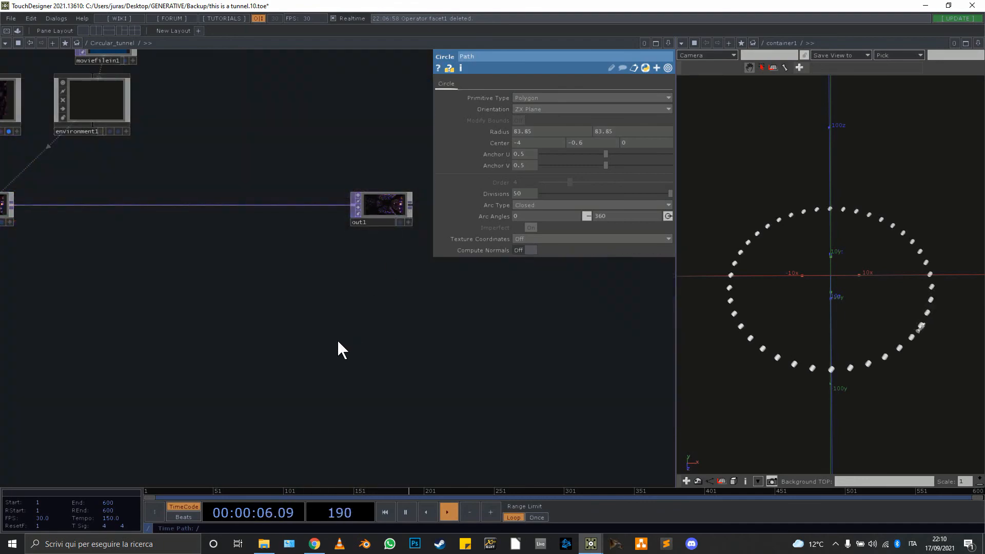
pyautogui.press('u')
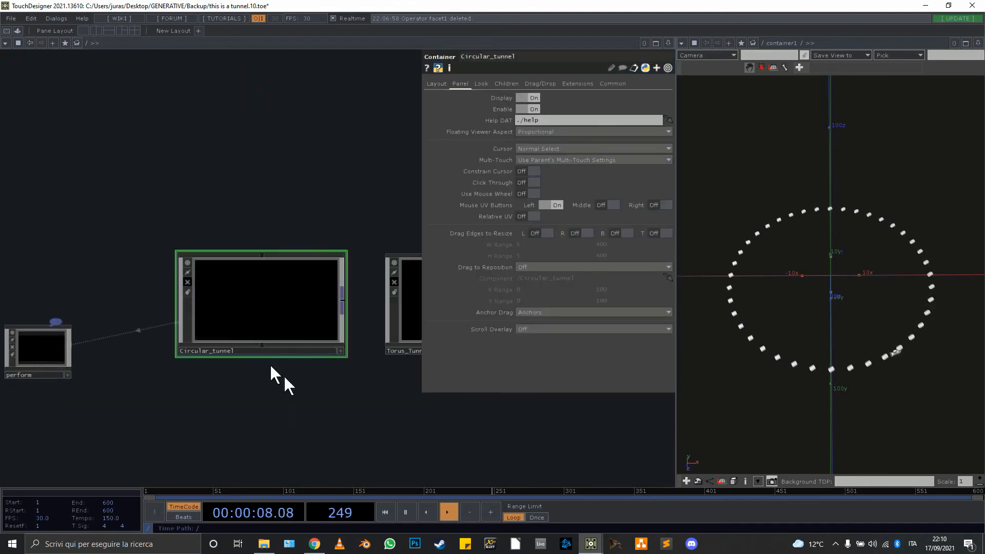
# - Turn on cooking for the Torus_Tunnel container and view its output in a maximized window
pyautogui.moveTo(143, 379); pyautogui.dragTo(8, 352)
pyautogui.click(213, 252)
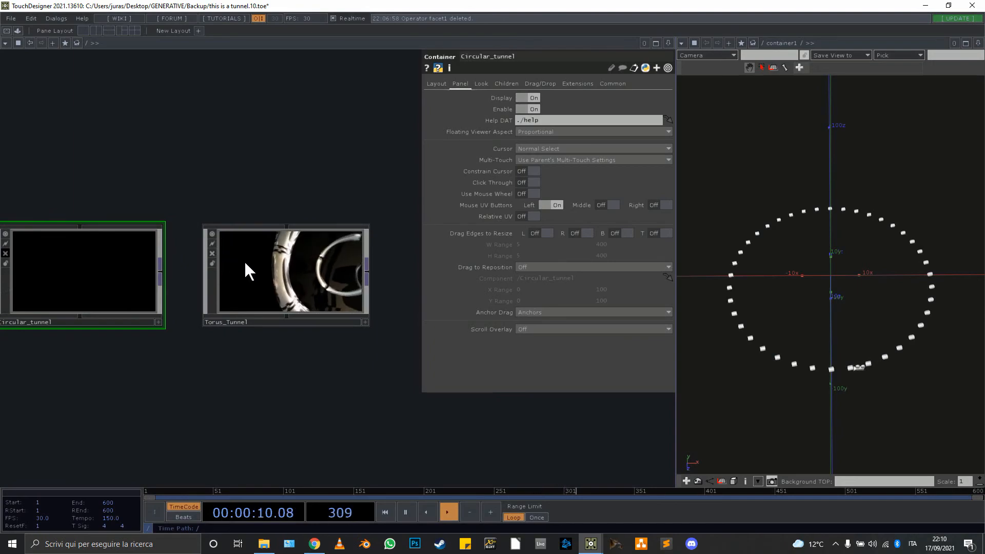
pyautogui.click(312, 251)
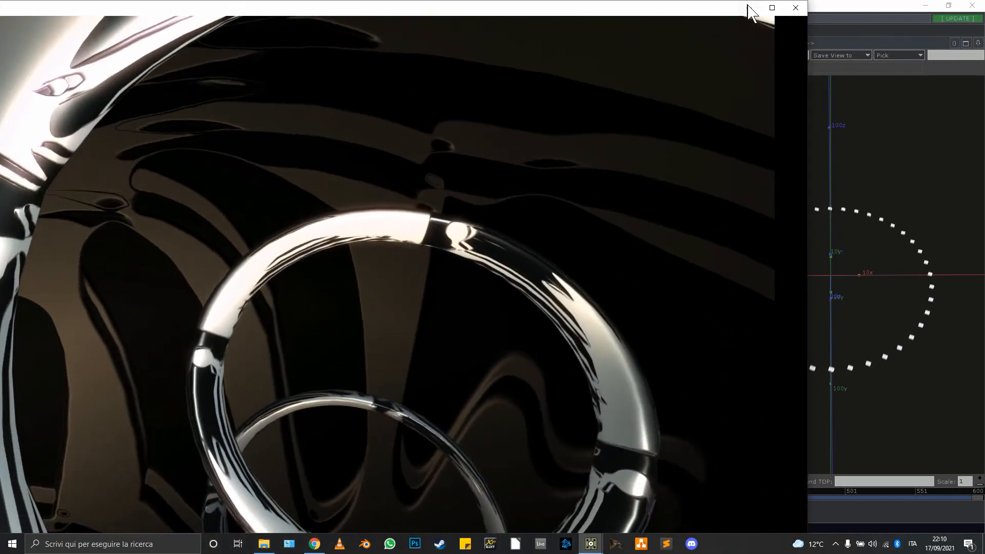
pyautogui.click(772, 8)
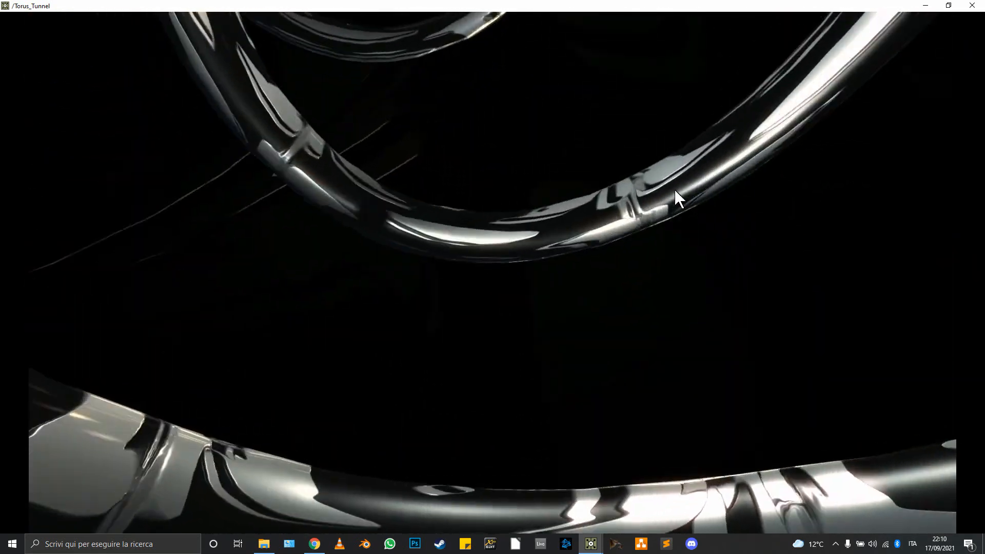
pyautogui.press('Escape')
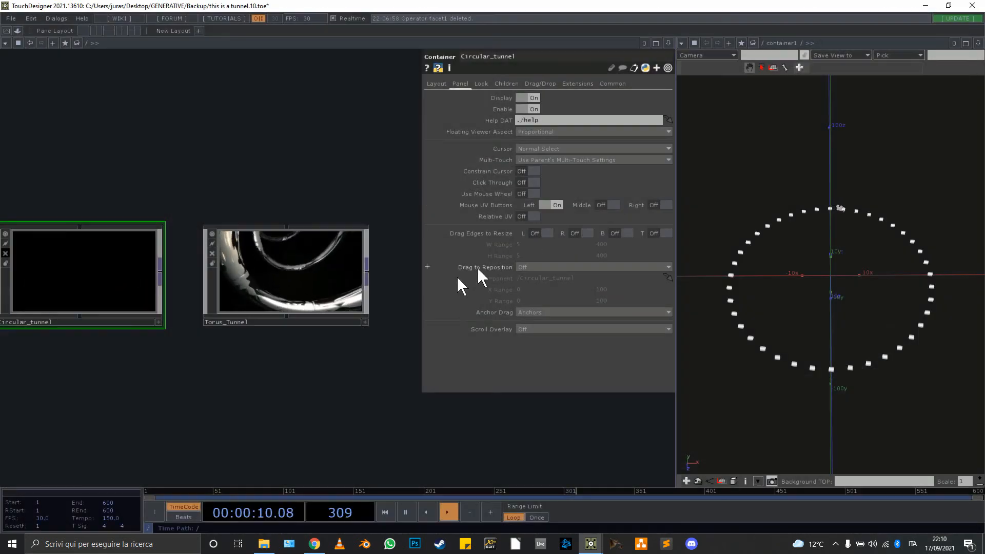
# - Go back inside container1 and look over its complete operator network
pyautogui.moveTo(292, 421); pyautogui.dragTo(155, 400)
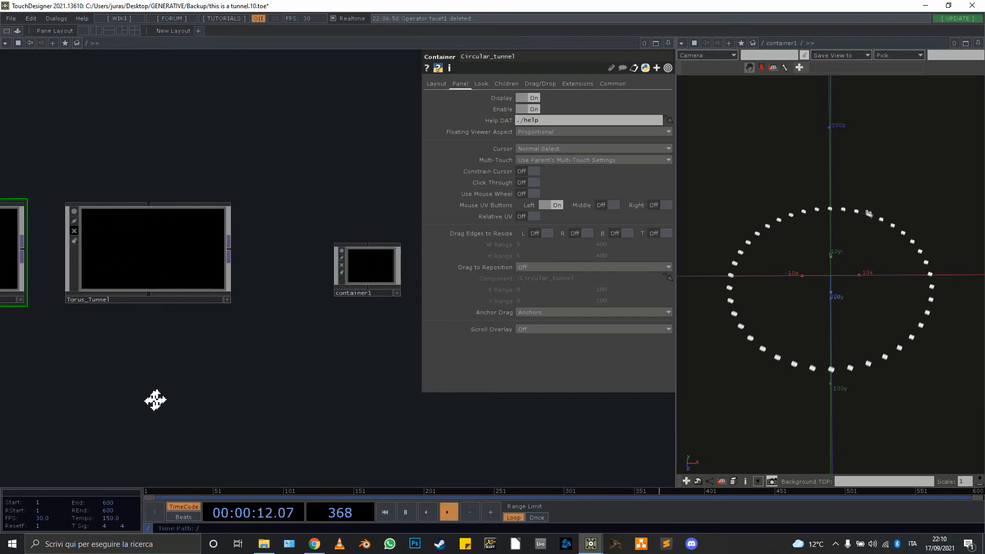
pyautogui.doubleClick(269, 280)
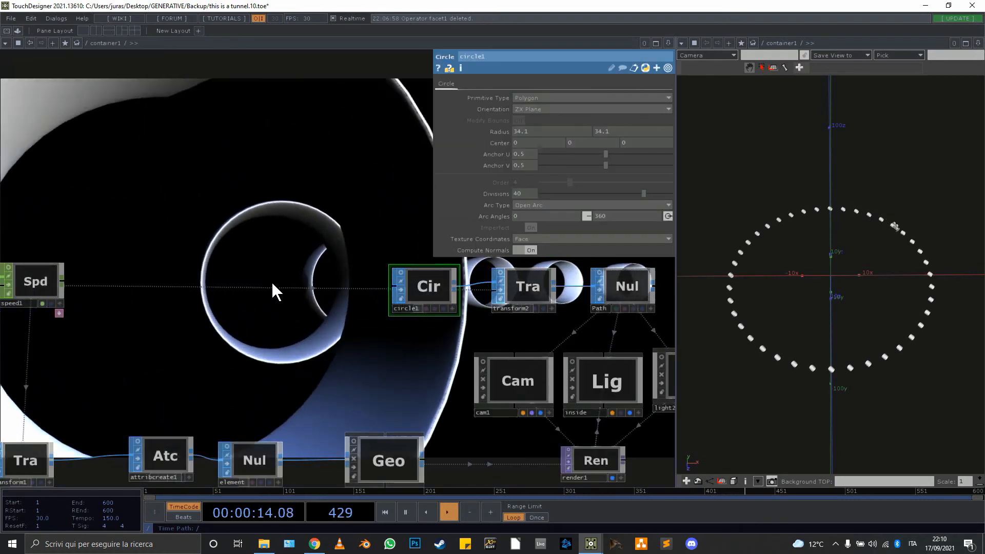
pyautogui.moveTo(154, 353); pyautogui.dragTo(280, 269)
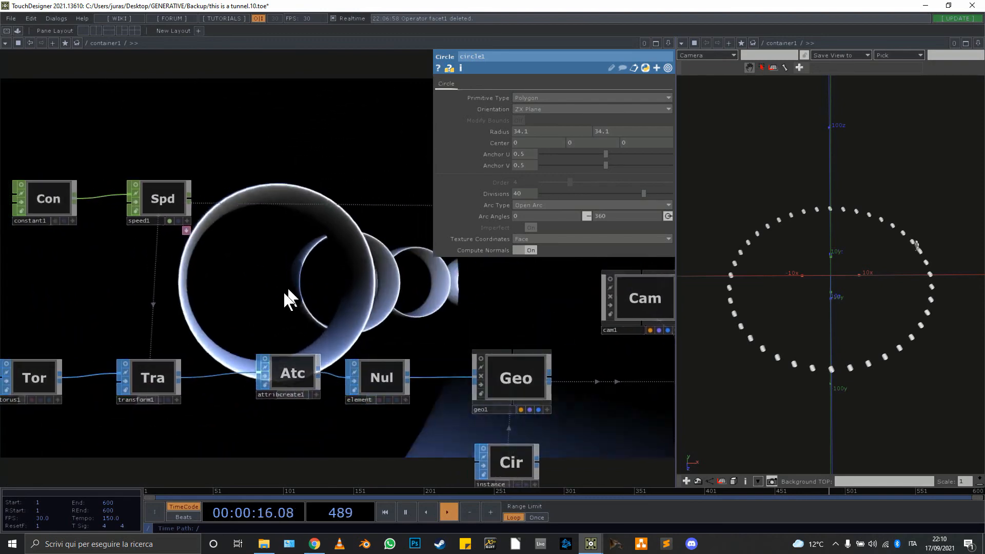
pyautogui.scroll(-3, 280, 311)
pyautogui.moveTo(257, 308); pyautogui.dragTo(210, 311)
pyautogui.scroll(-2, 231, 312)
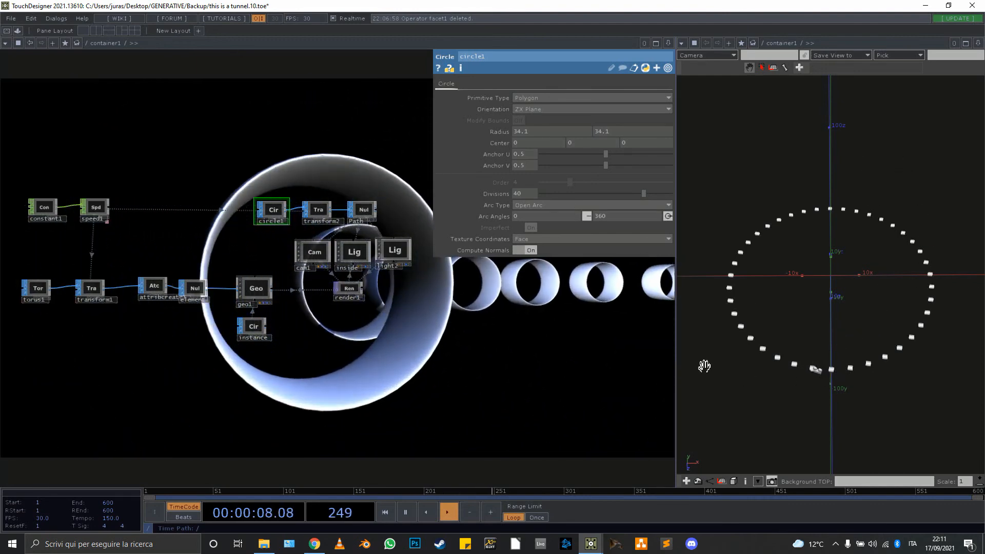
# - Look inside the cam1 camera component to examine its file and transform operators, and return to container1
pyautogui.click(318, 252)
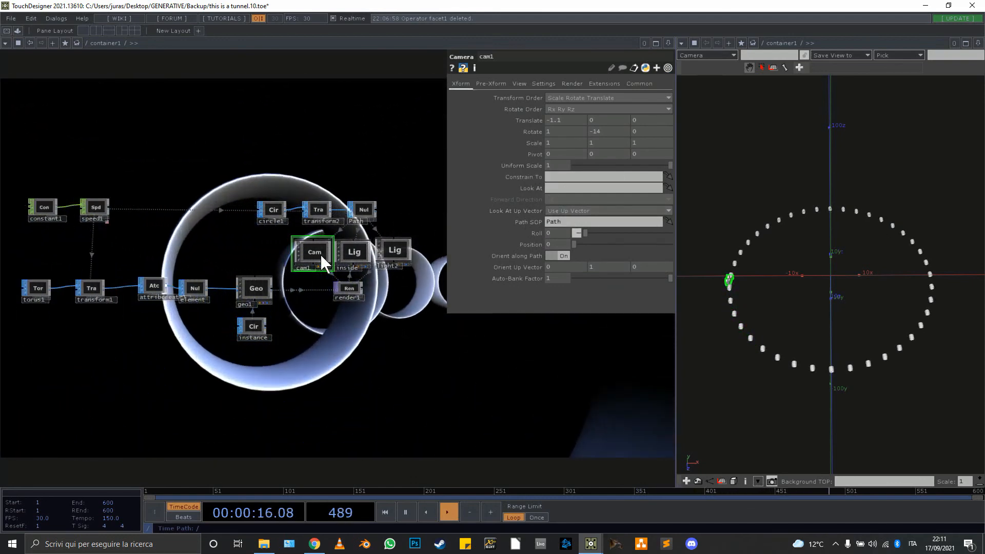
pyautogui.press('i')
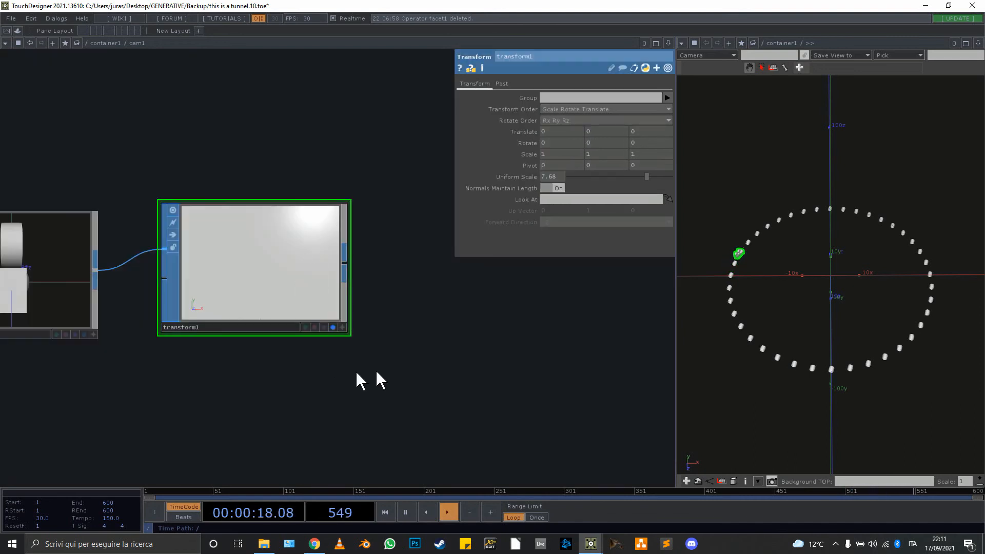
pyautogui.moveTo(239, 420); pyautogui.dragTo(358, 395)
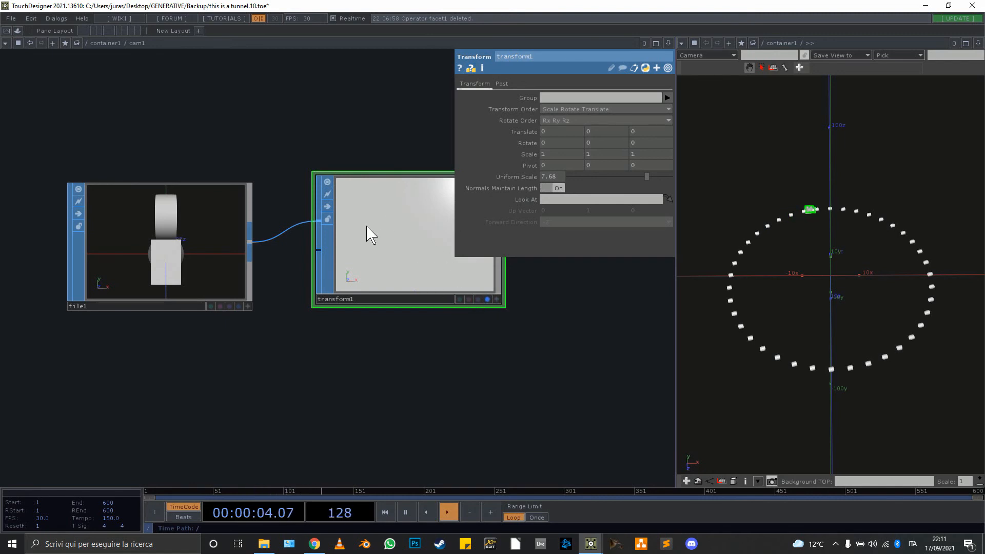
pyautogui.press('u')
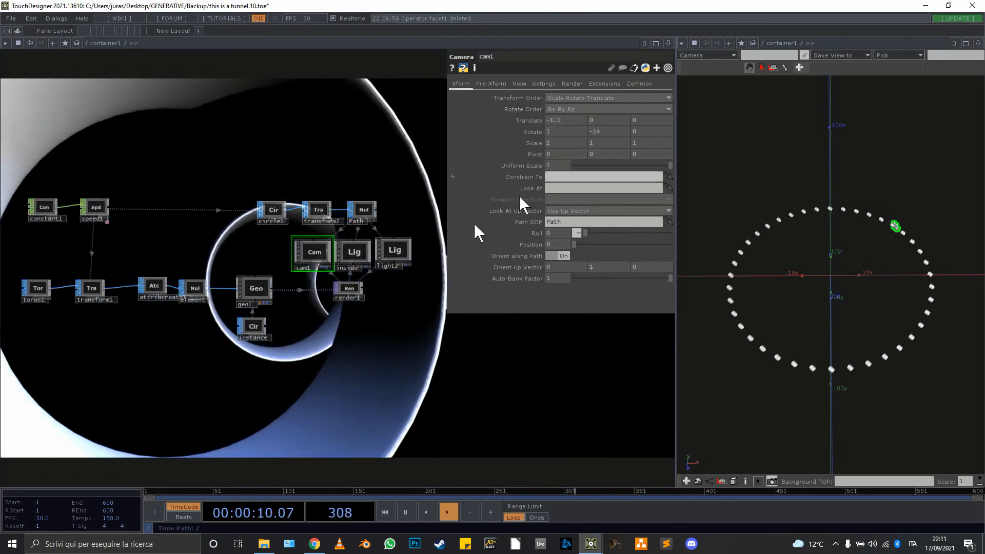
# - Examine the camera travelling along the ring of torus instances from several angles in the 3D viewer
pyautogui.moveTo(306, 359); pyautogui.dragTo(420, 381)
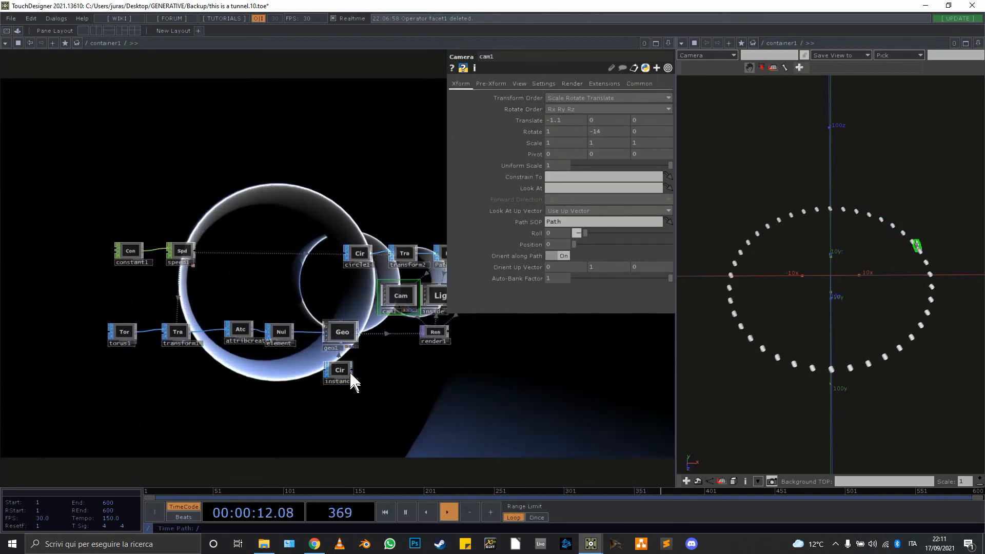
pyautogui.scroll(3, 308, 367)
pyautogui.moveTo(805, 275); pyautogui.dragTo(873, 264)
pyautogui.scroll(4, 810, 317)
pyautogui.scroll(-3, 791, 317)
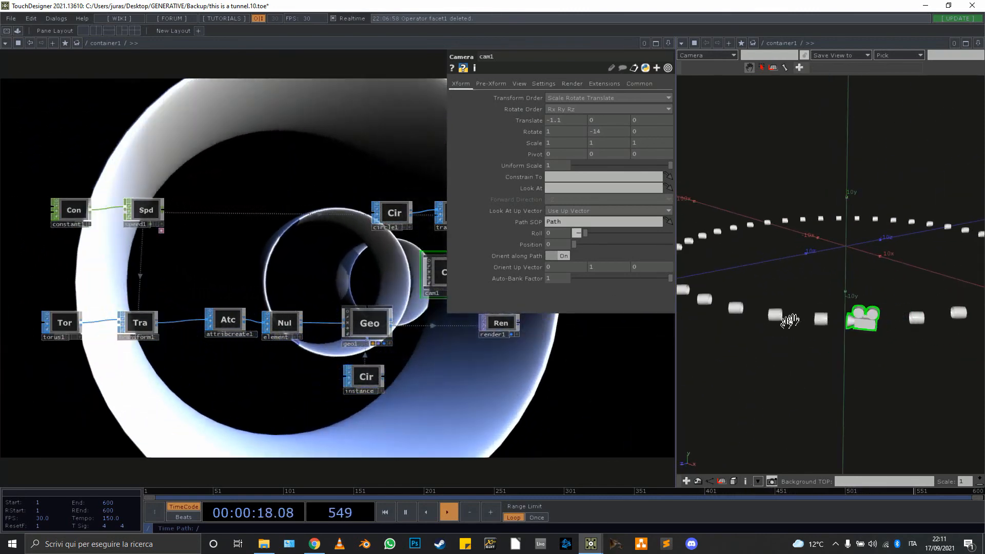
pyautogui.moveTo(787, 321); pyautogui.dragTo(873, 385)
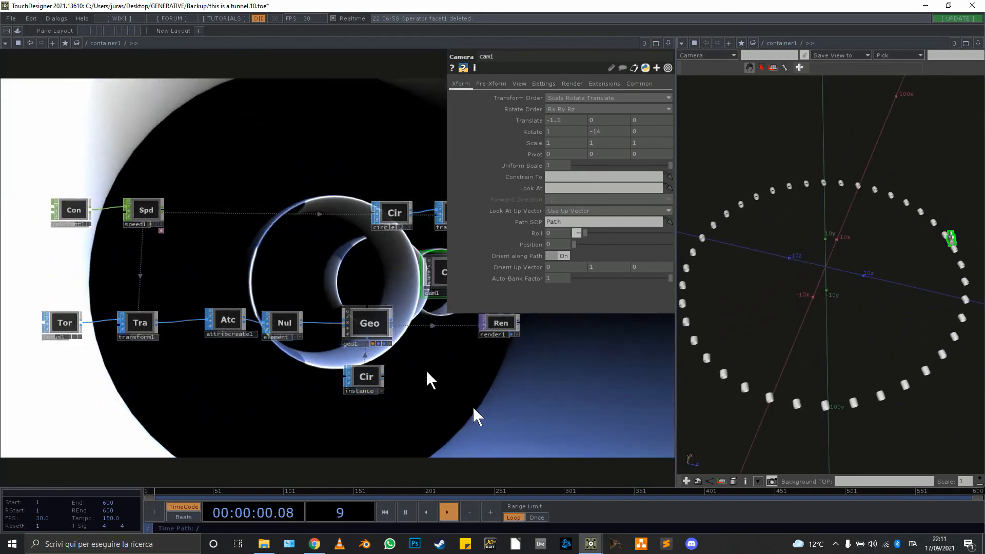
# - Reposition the attribcreate1 node in line between the transform1 and element nodes
pyautogui.moveTo(232, 320); pyautogui.dragTo(212, 323)
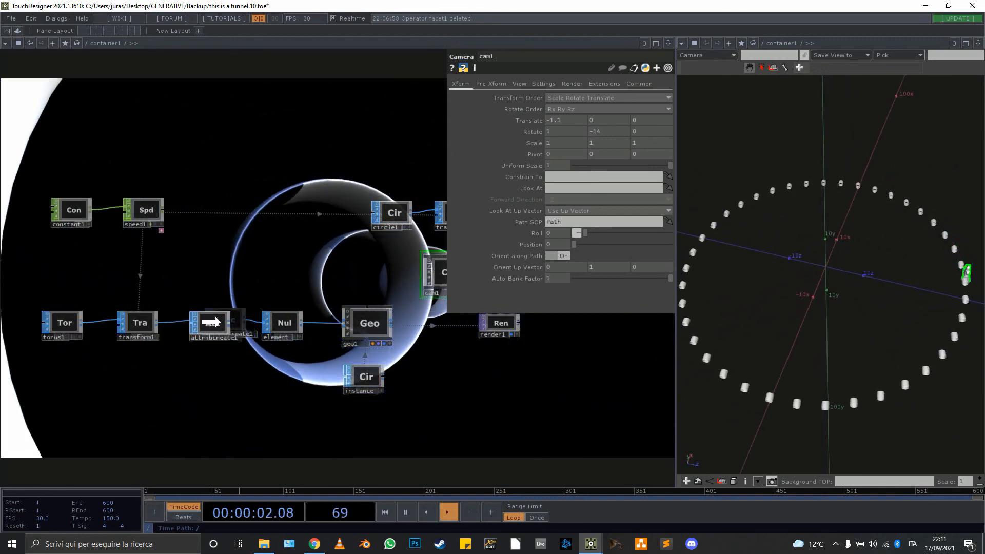
pyautogui.moveTo(311, 390); pyautogui.dragTo(351, 399)
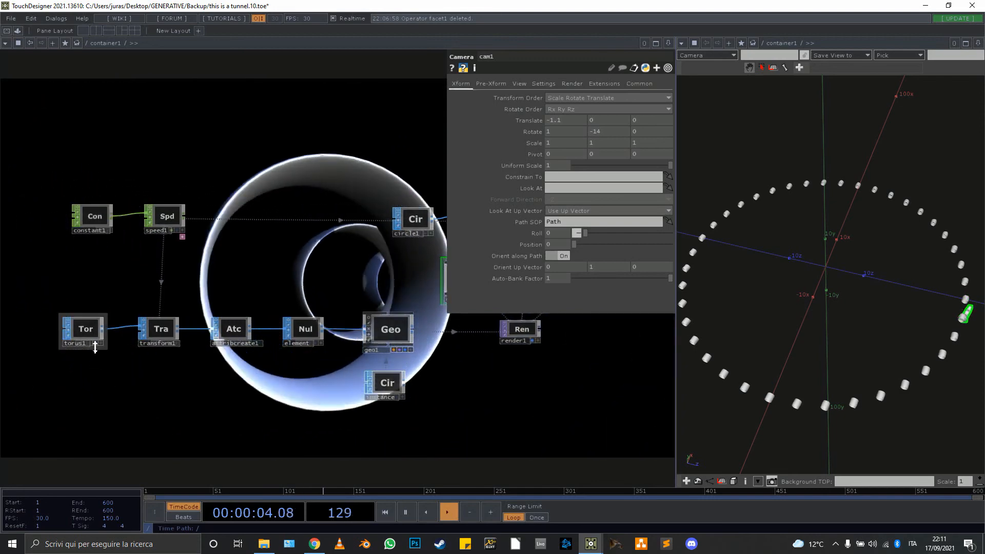
# - Try the Rows and Columns connectivity on torus1 and check the wireframe tunnel
pyautogui.click(84, 329)
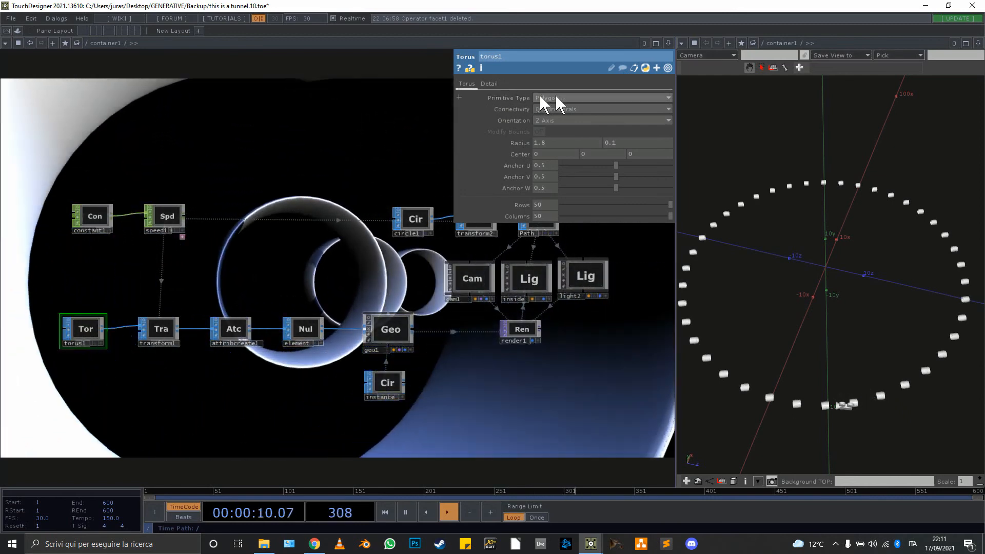
pyautogui.click(565, 109)
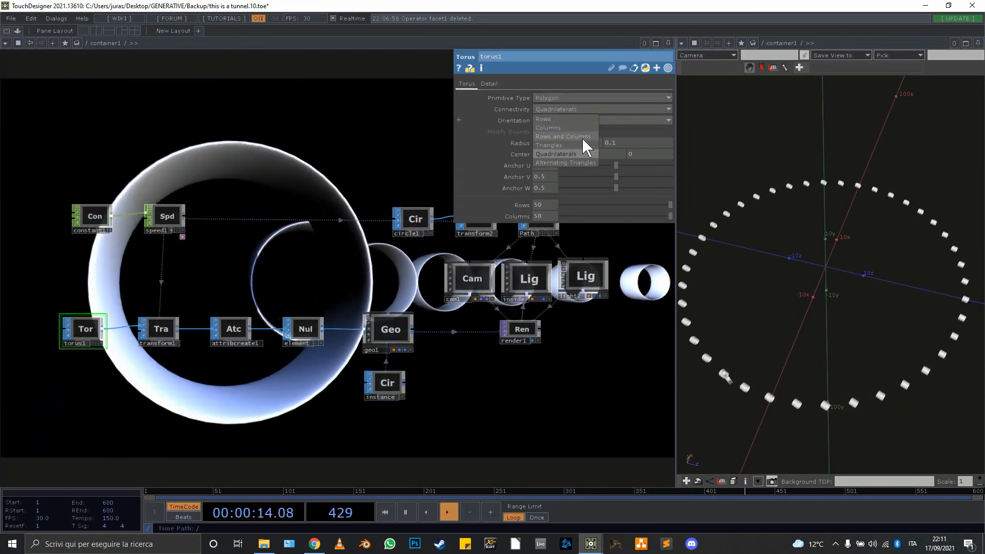
pyautogui.click(581, 136)
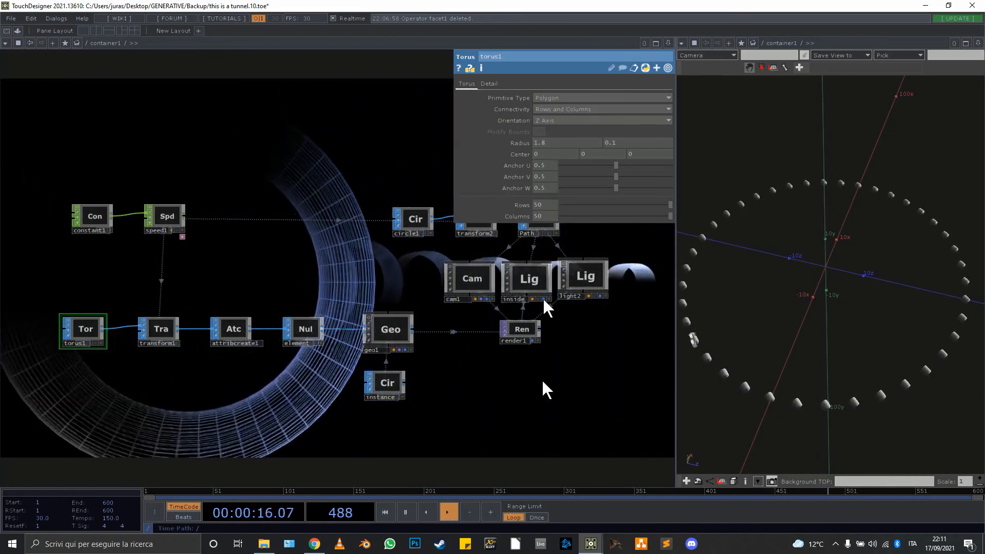
pyautogui.moveTo(473, 403); pyautogui.dragTo(338, 381)
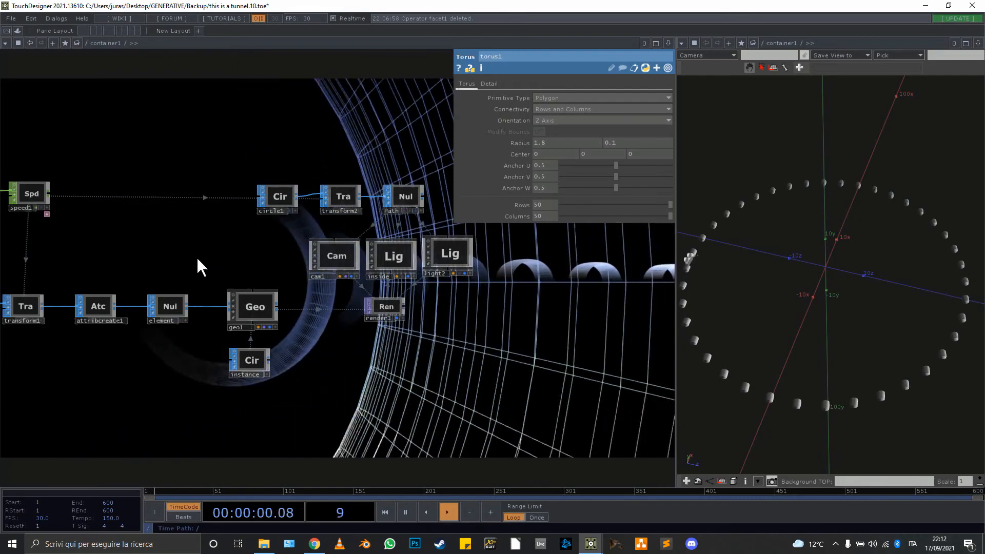
pyautogui.moveTo(439, 266); pyautogui.dragTo(457, 269)
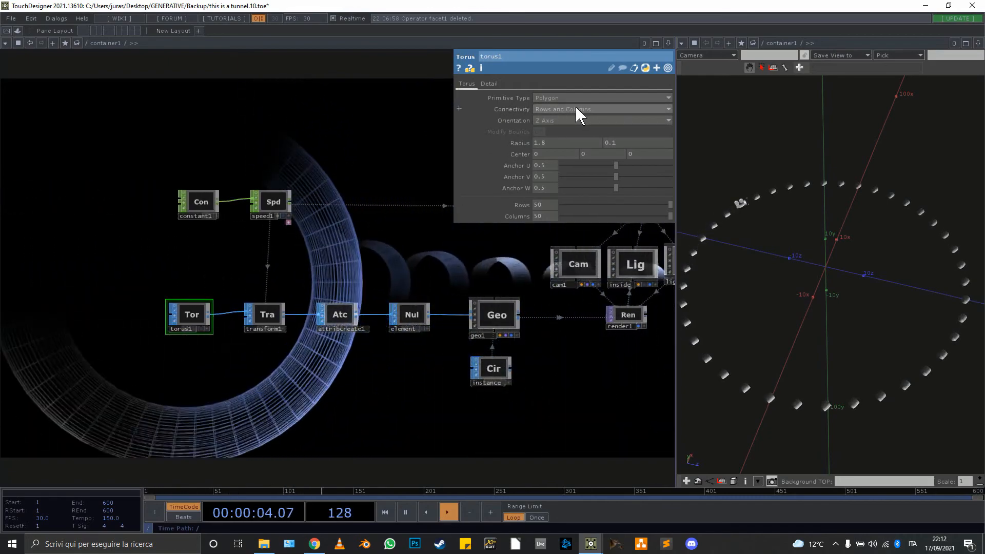
# - Try the Triangles, Quadrilaterals and Rows connectivity options on torus1 one after another
pyautogui.click(576, 110)
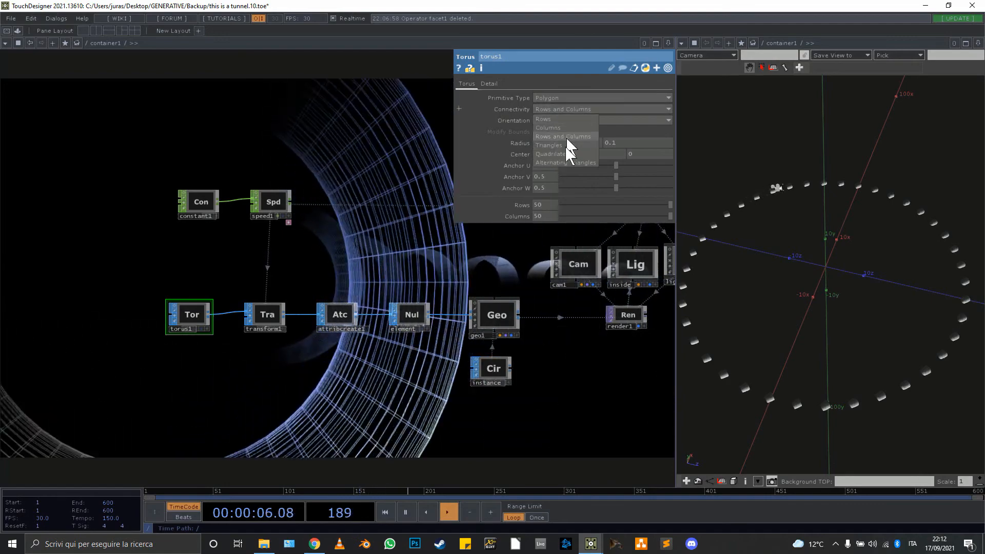
pyautogui.click(573, 145)
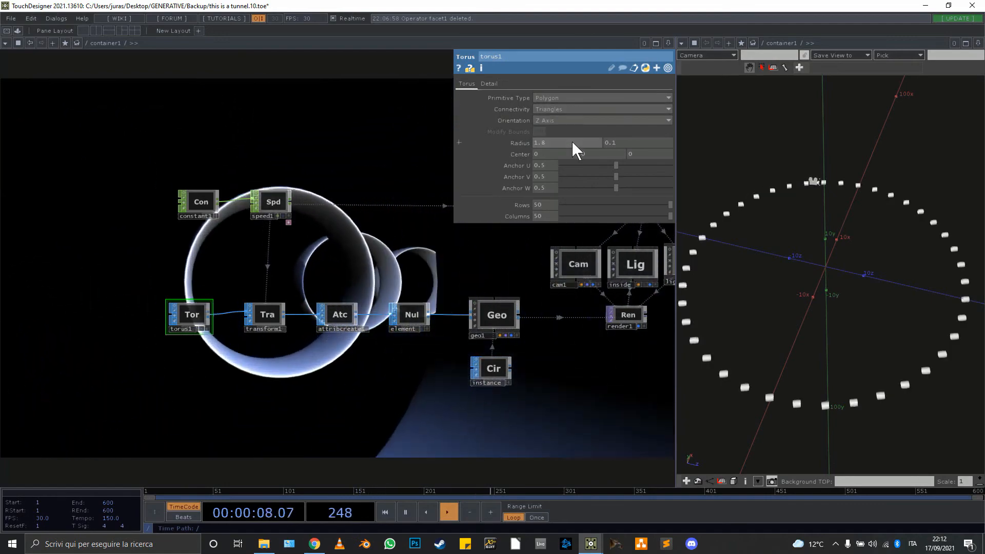
pyautogui.click(607, 108)
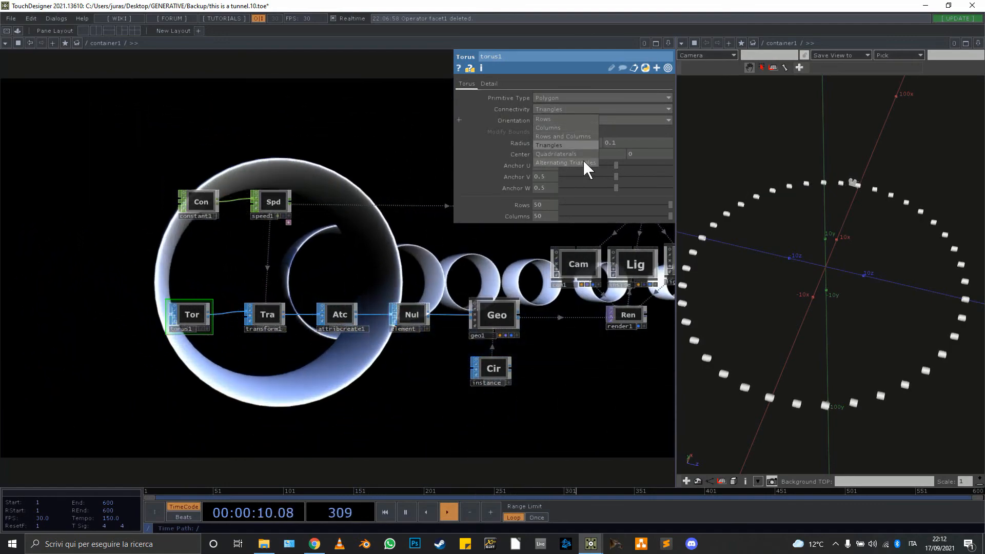
pyautogui.click(584, 154)
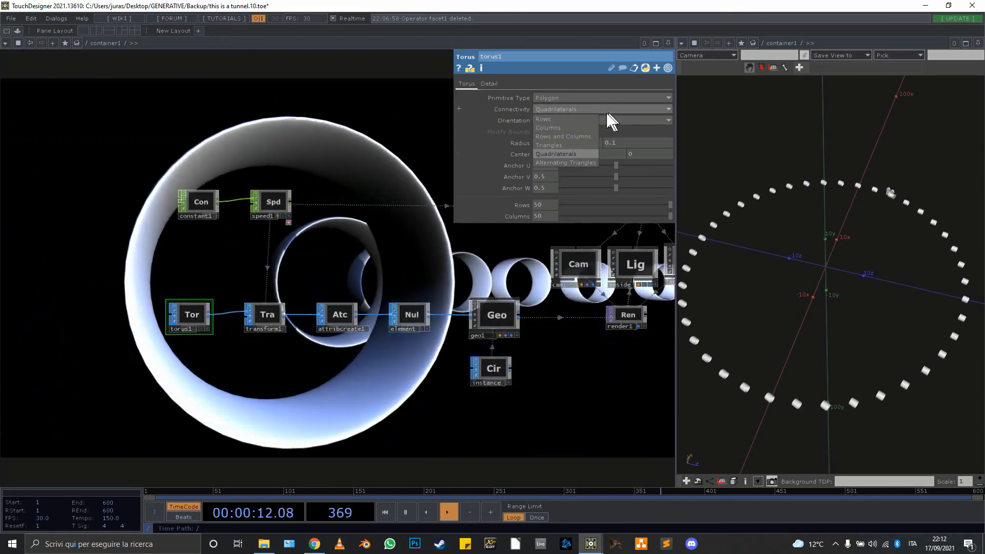
pyautogui.click(607, 110)
pyautogui.click(585, 119)
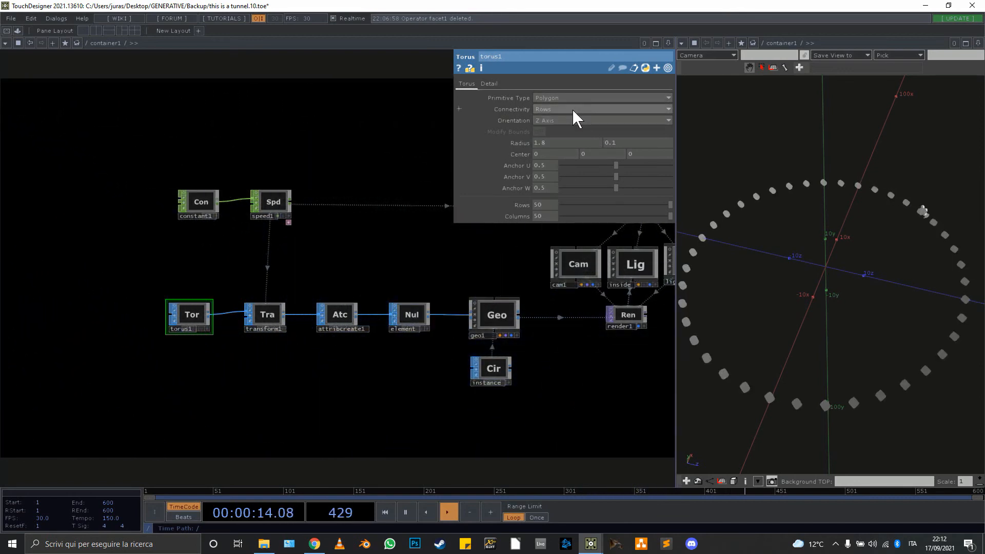
# - Set the connectivity of torus1 to Columns
pyautogui.click(571, 109)
pyautogui.click(557, 127)
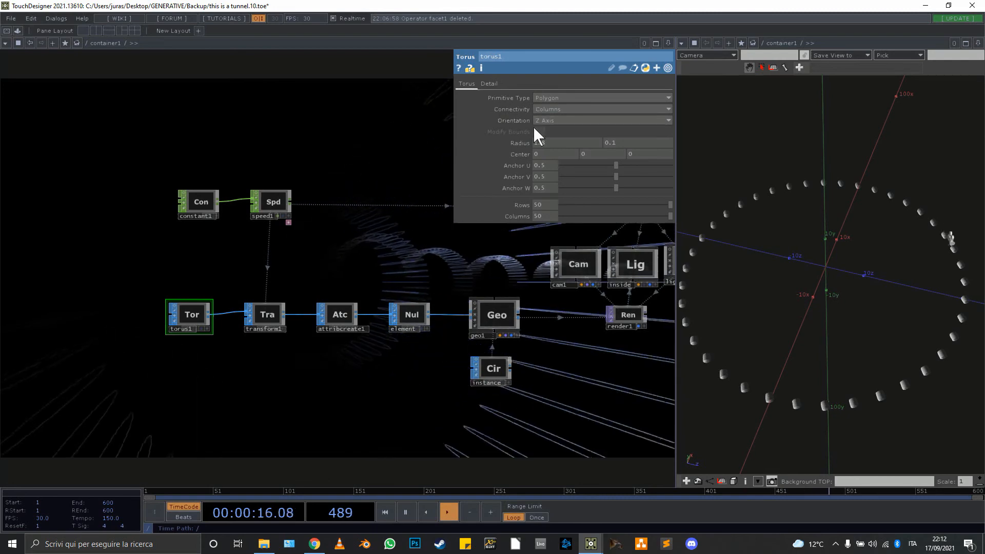
# - Try the Rows and Columns connectivity on torus1, then the Mesh primitive type, and return the primitive type to Polygon
pyautogui.click(582, 108)
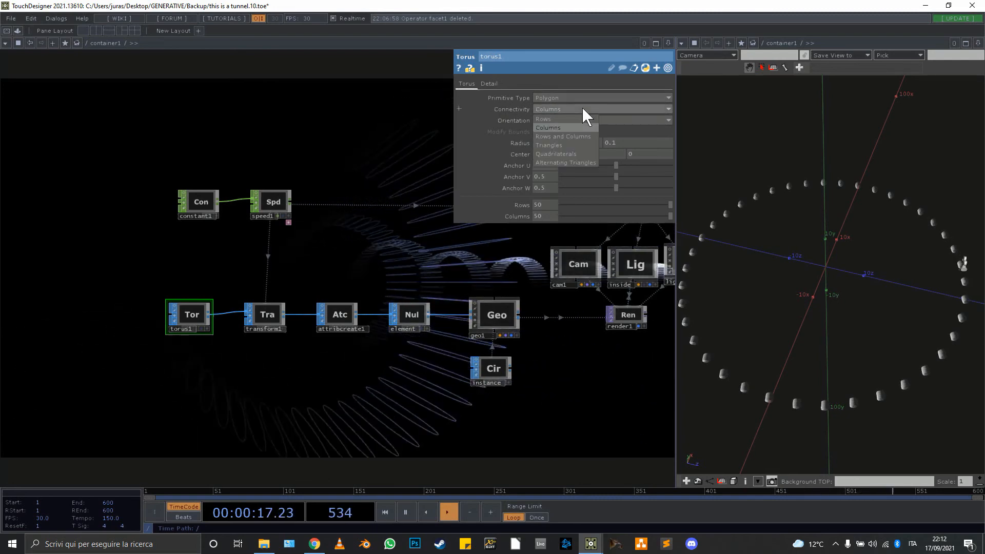
pyautogui.click(558, 131)
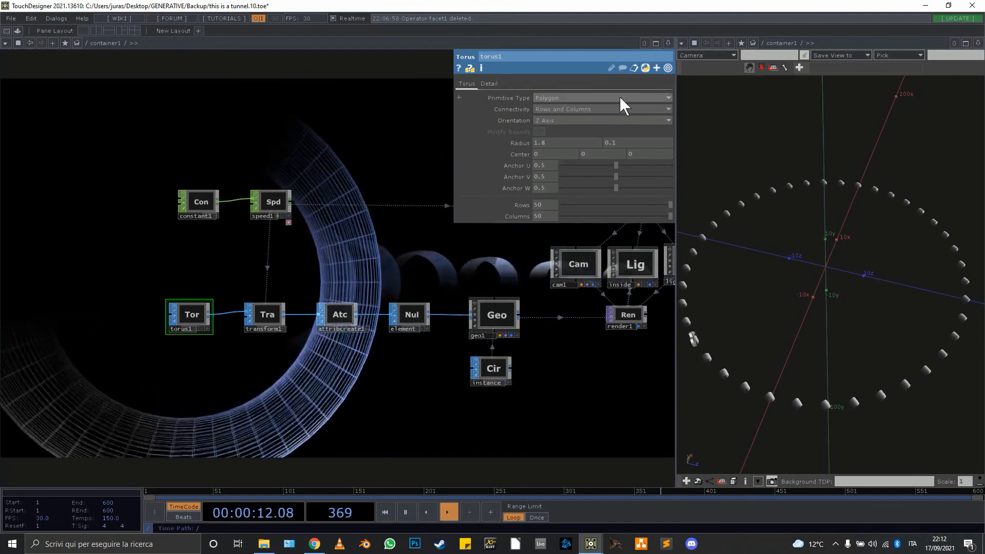
pyautogui.click(613, 96)
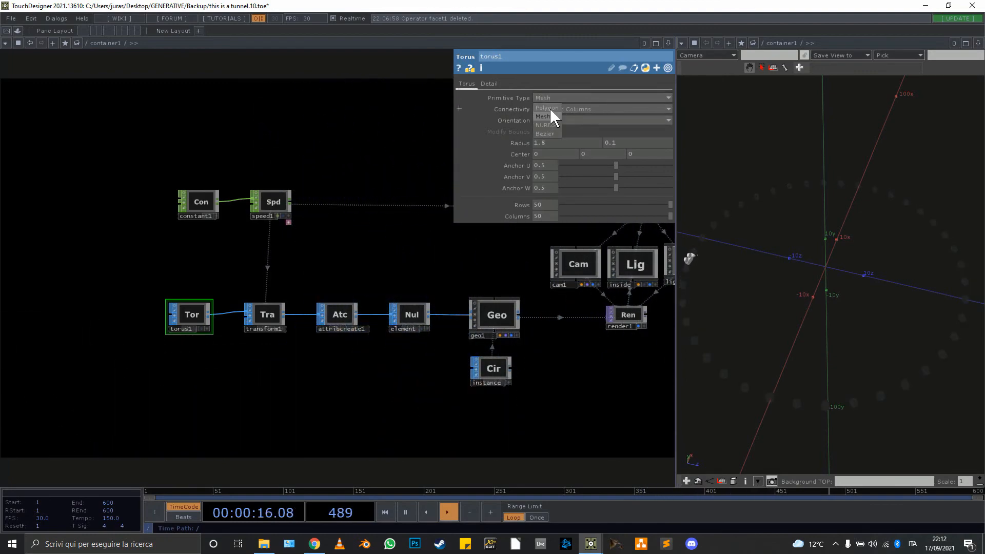
pyautogui.click(546, 107)
# - Try the Triangles connectivity on torus1 and then set it to Alternating Triangles
pyautogui.click(551, 109)
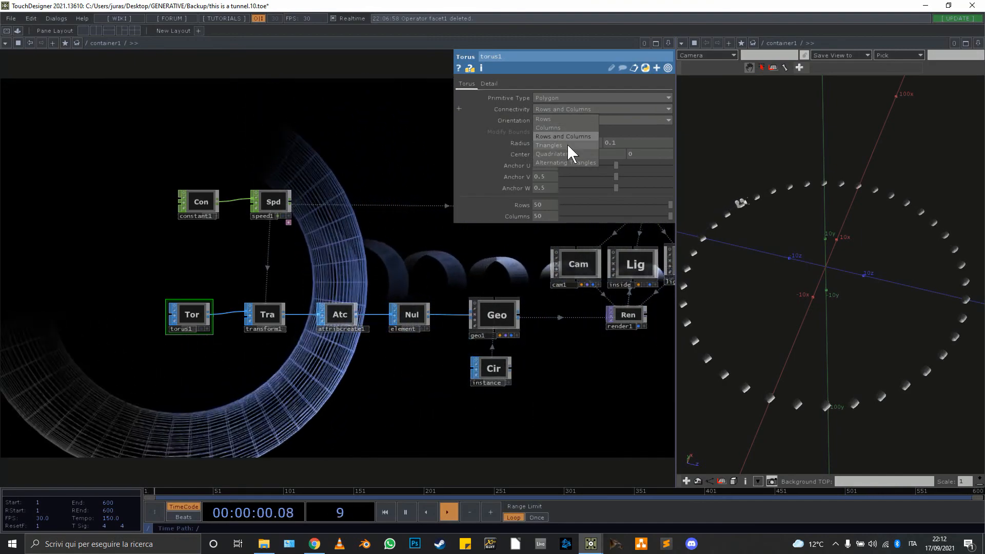
pyautogui.click(567, 145)
pyautogui.moveTo(296, 395); pyautogui.dragTo(197, 404)
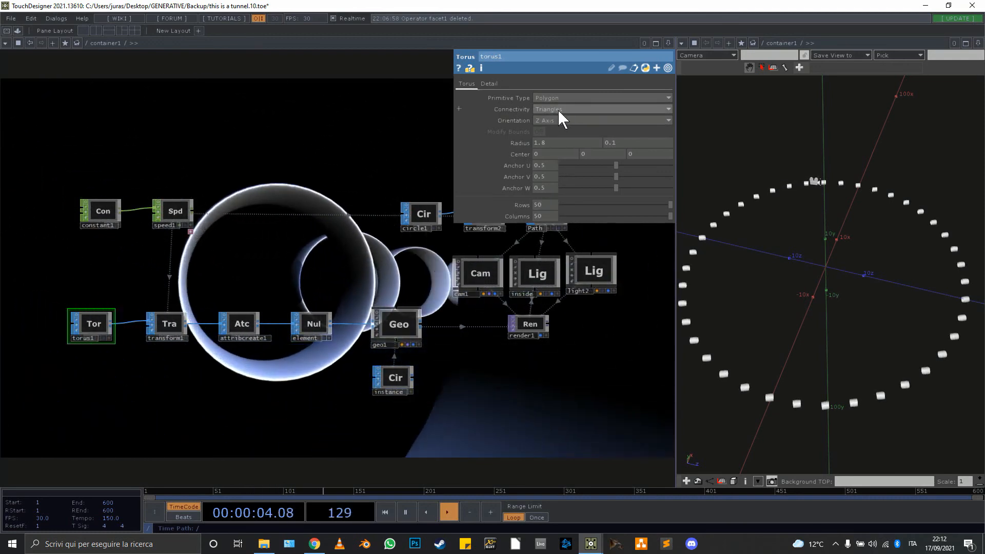
pyautogui.click(558, 109)
pyautogui.click(549, 167)
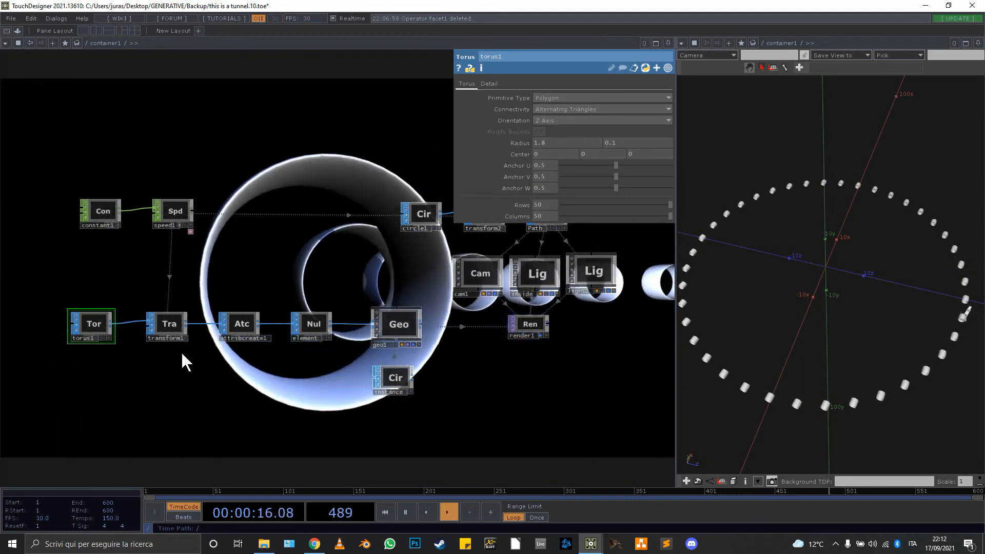
# - Browse the SOP operators available for creation without adding one to the network
pyautogui.moveTo(254, 398); pyautogui.dragTo(310, 361)
pyautogui.press('Tab')
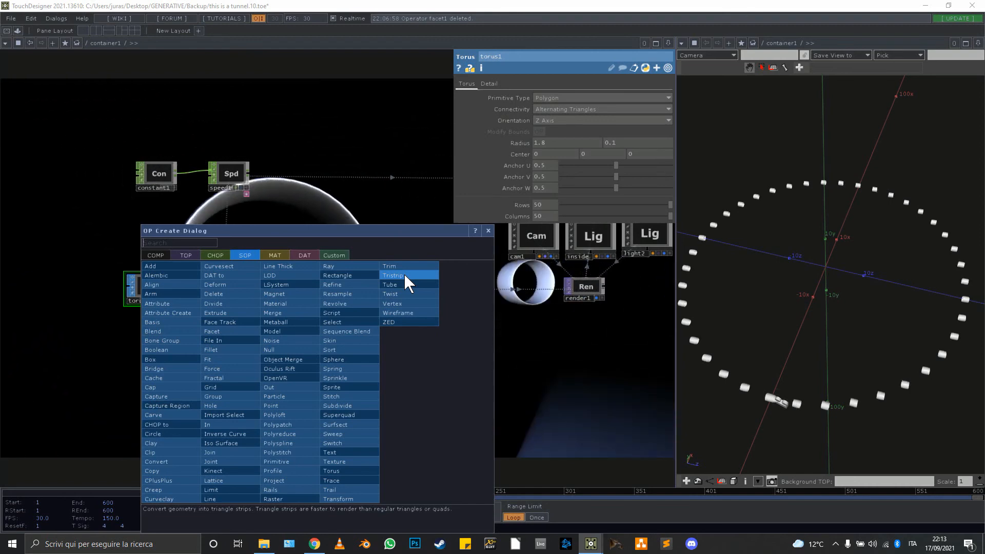
pyautogui.click(522, 339)
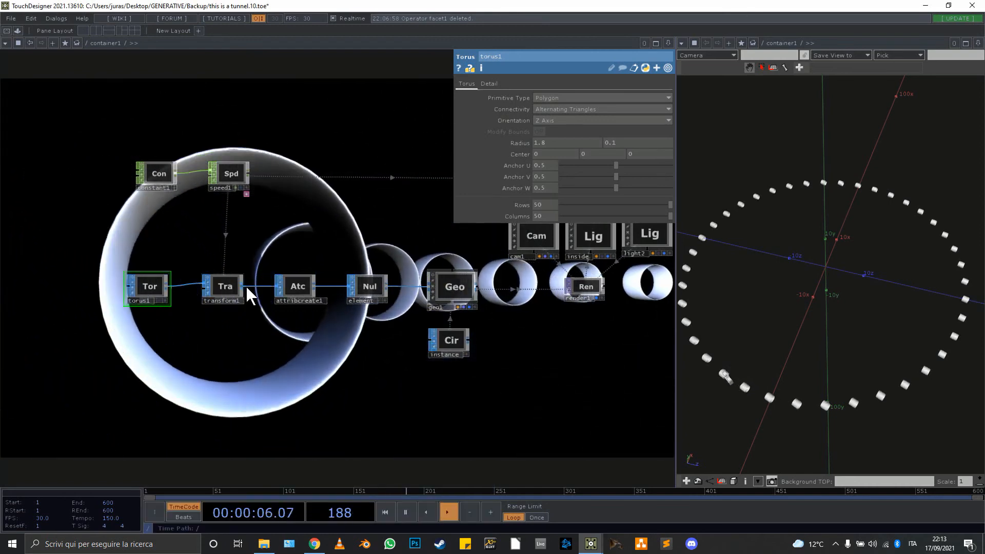
# - Examine the node network, following the chain from torus1 through transform1, attribcreate1 and element to geo1 and render1
pyautogui.moveTo(284, 232); pyautogui.dragTo(319, 203)
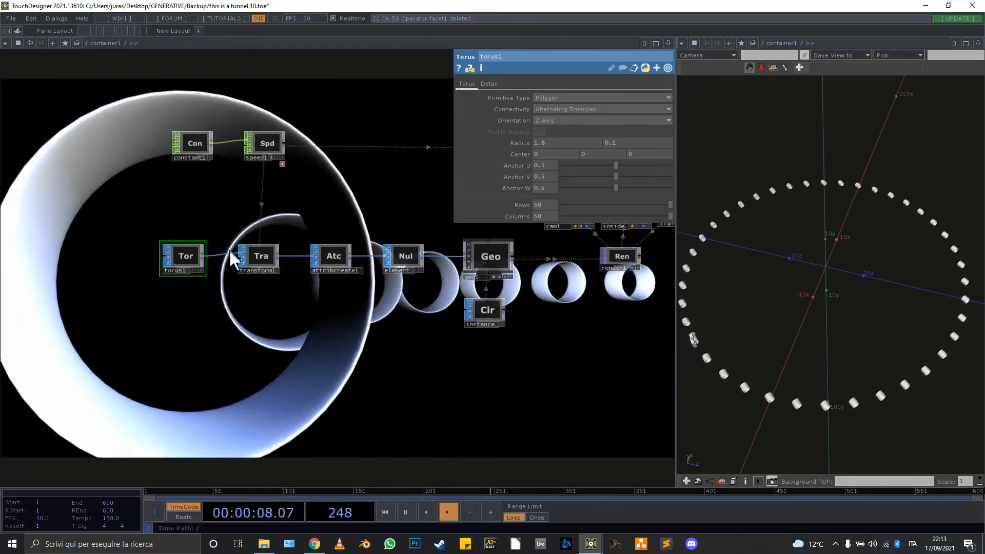
pyautogui.scroll(5, 211, 266)
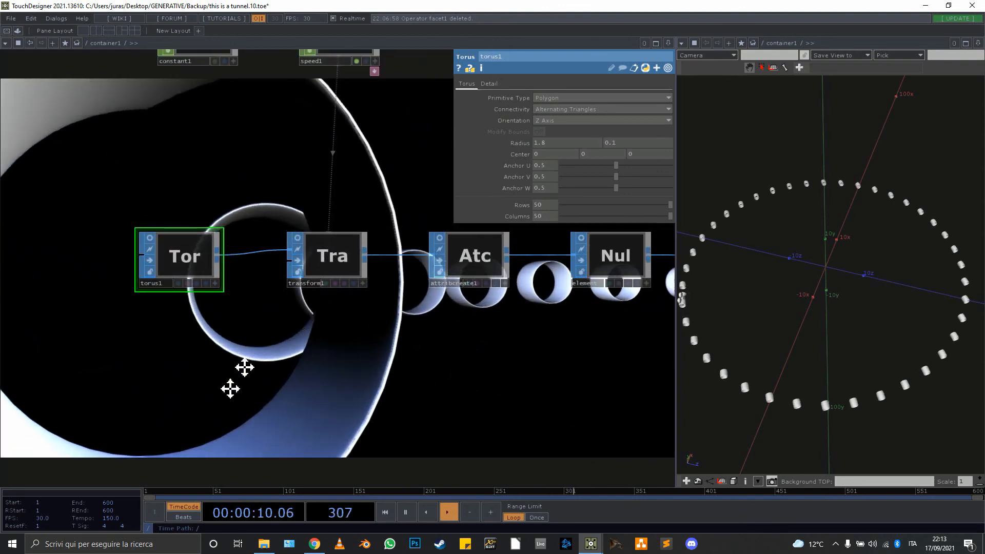
pyautogui.moveTo(245, 367); pyautogui.dragTo(171, 441)
pyautogui.scroll(3, 249, 335)
pyautogui.scroll(-3, 251, 335)
pyautogui.moveTo(347, 246); pyautogui.dragTo(157, 314)
pyautogui.scroll(-2, 193, 287)
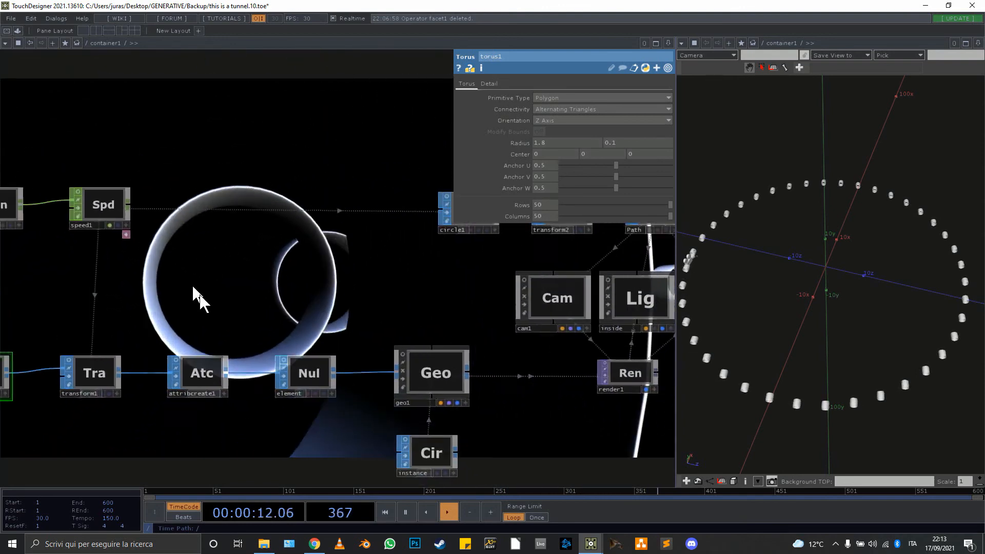
pyautogui.scroll(-2, 198, 296)
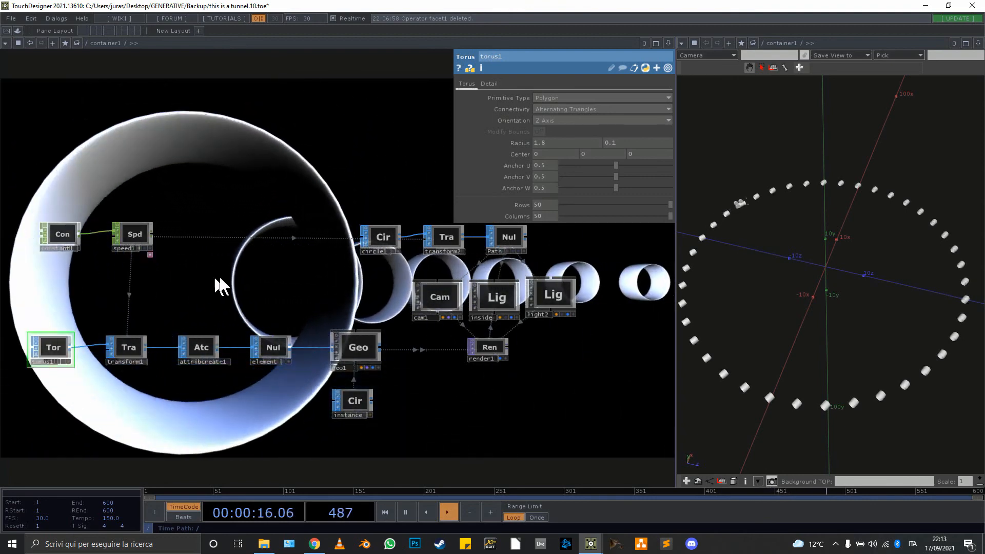
# - Review the parameters of transform1, transform2 and the inside light, and close the Light Color window
pyautogui.click(126, 349)
pyautogui.moveTo(241, 308); pyautogui.dragTo(129, 319)
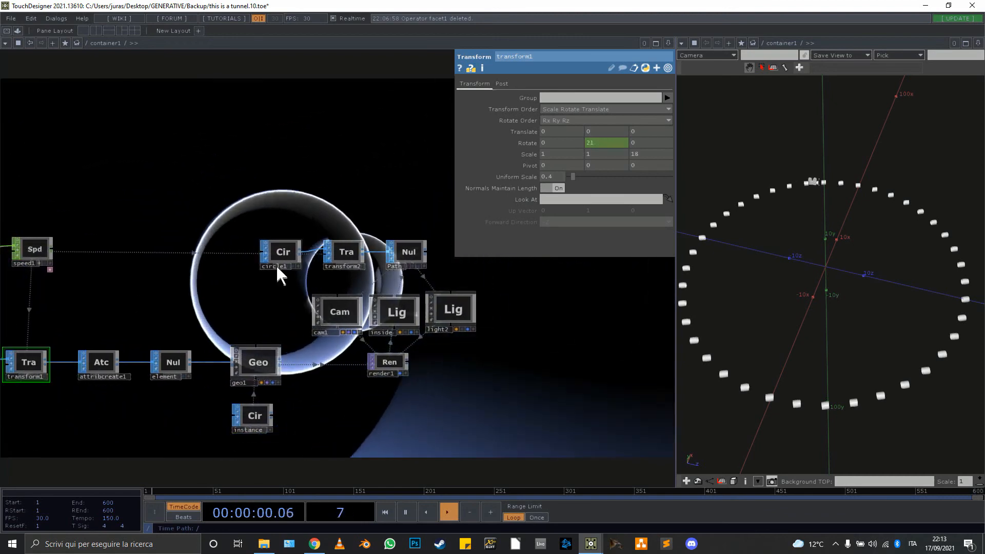
pyautogui.click(343, 246)
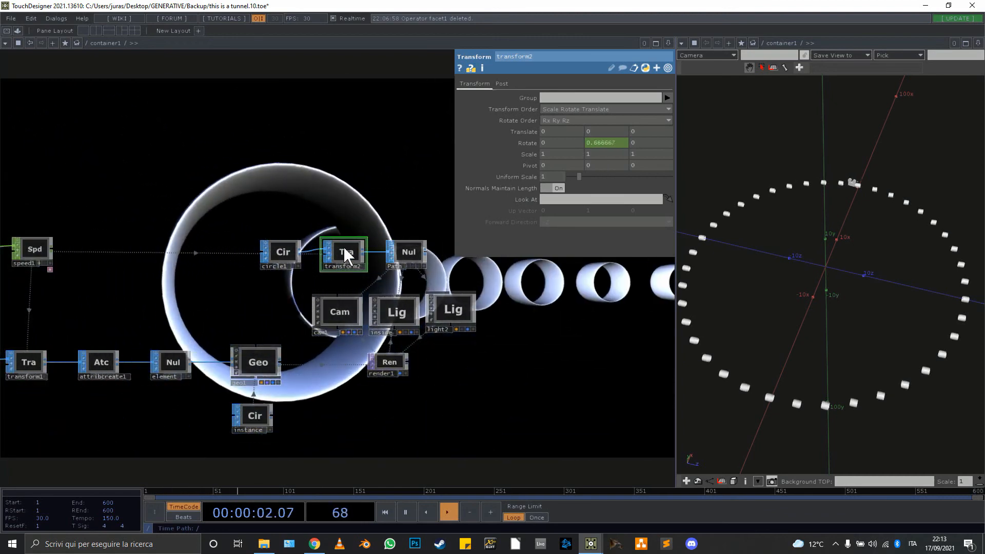
pyautogui.click(341, 309)
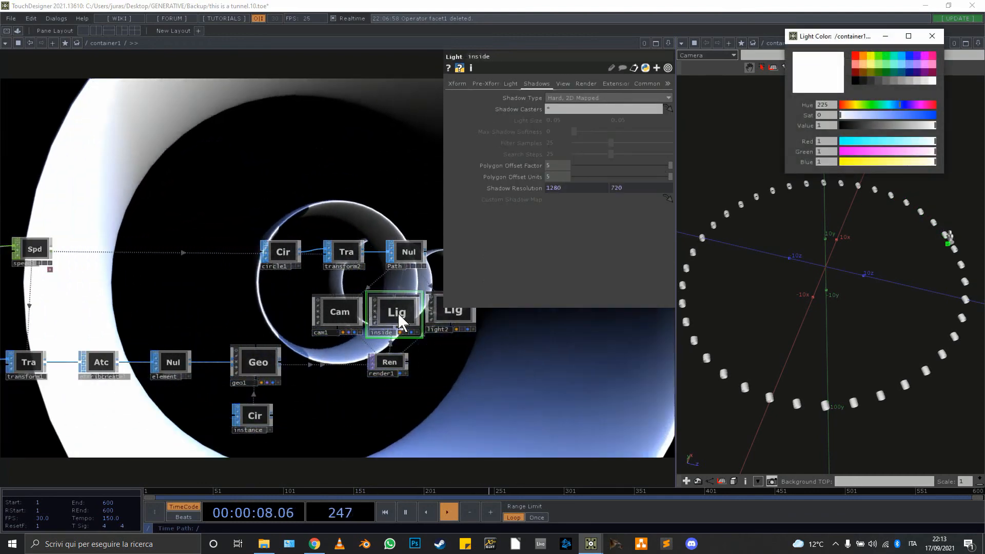
pyautogui.click(932, 36)
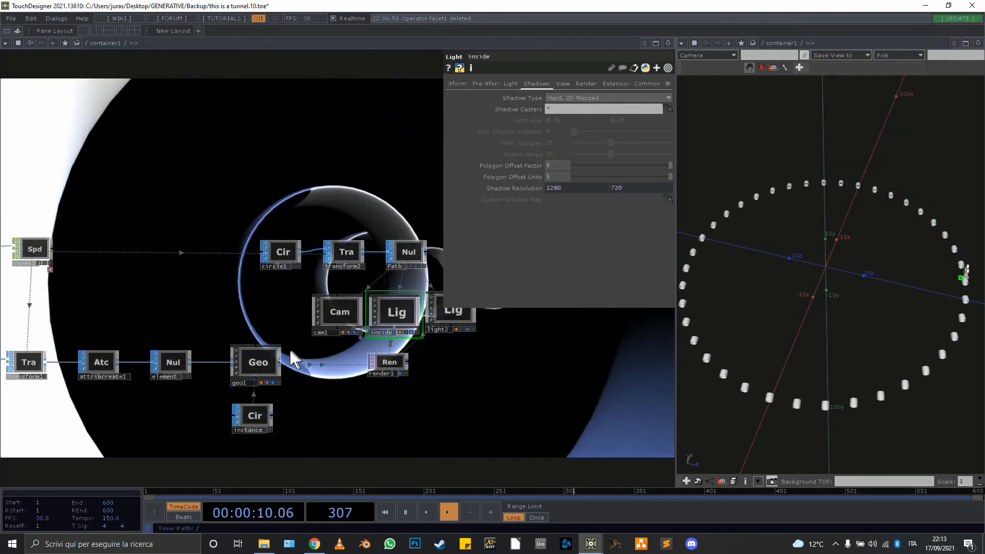
# - Inspect the channel reference that drives the Y rotation of transform1
pyautogui.moveTo(242, 318); pyautogui.dragTo(333, 272)
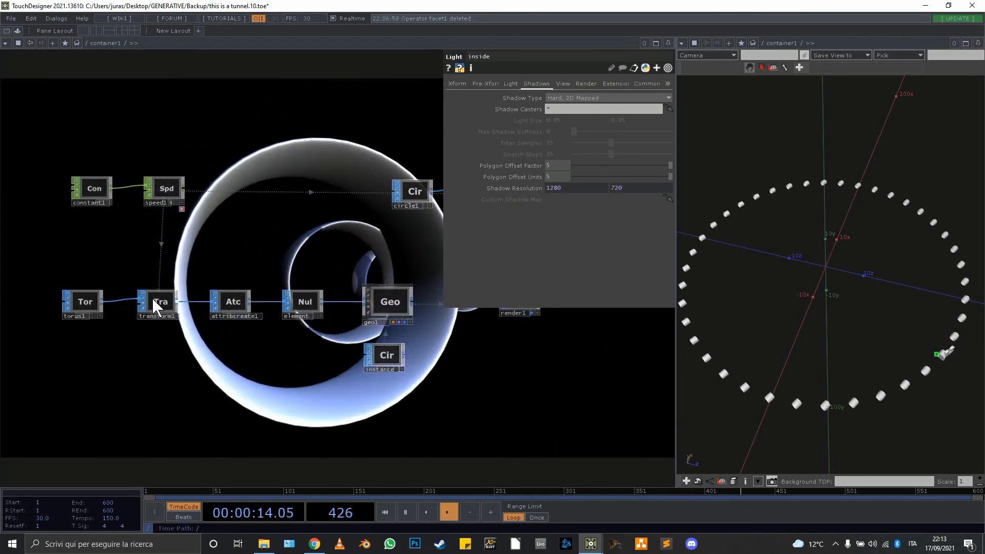
pyautogui.moveTo(267, 252); pyautogui.dragTo(154, 282)
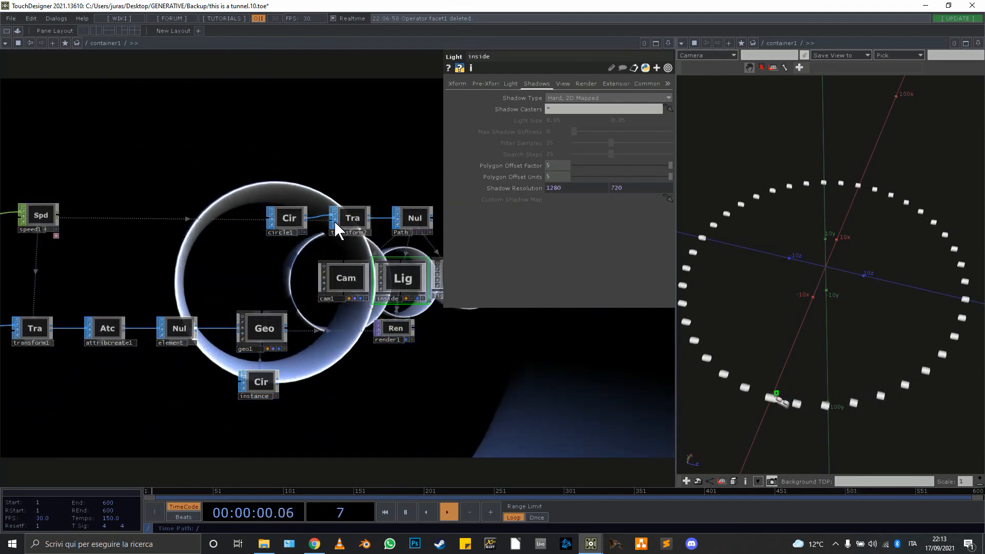
pyautogui.moveTo(268, 273); pyautogui.dragTo(294, 267)
pyautogui.scroll(-3, 280, 269)
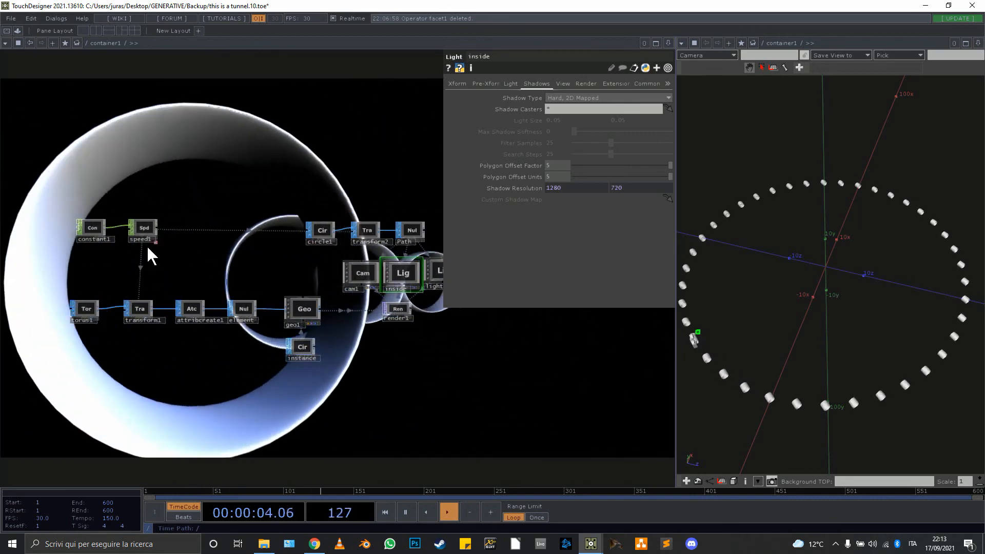
pyautogui.scroll(6, 128, 245)
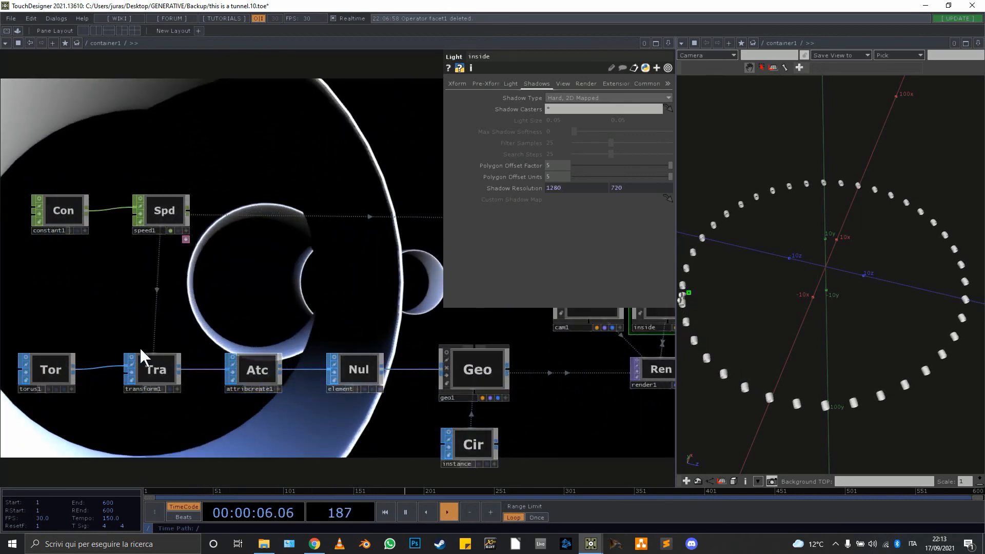
pyautogui.click(155, 361)
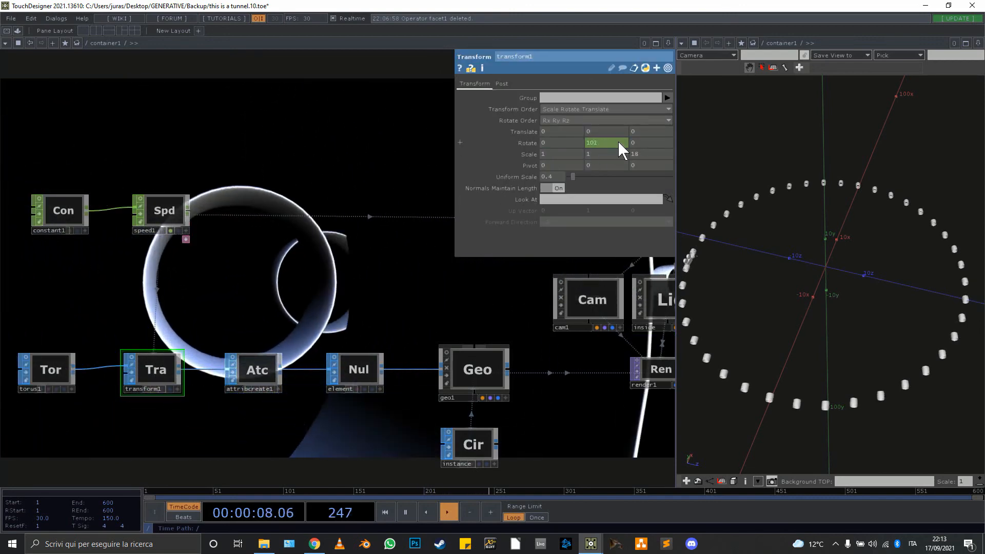
pyautogui.click(531, 143)
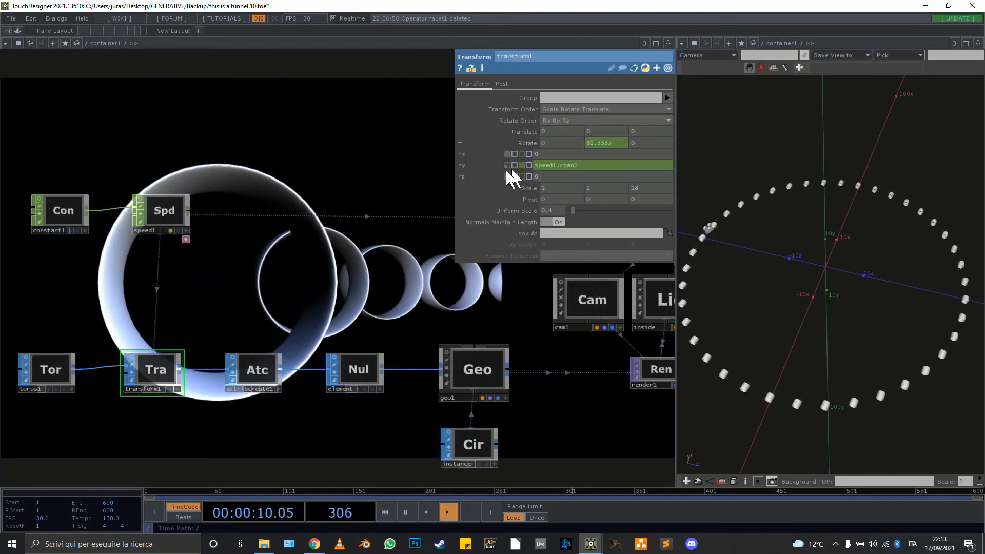
# - Review the shadow settings of the inside light and the path settings of cam1
pyautogui.moveTo(405, 176); pyautogui.dragTo(257, 202)
pyautogui.scroll(-3, 256, 202)
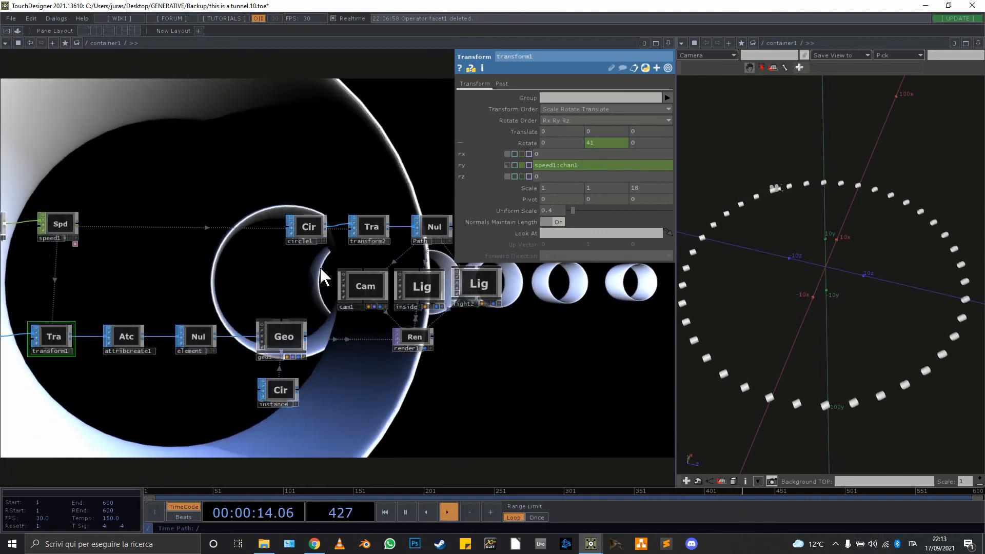
pyautogui.moveTo(297, 272); pyautogui.dragTo(201, 246)
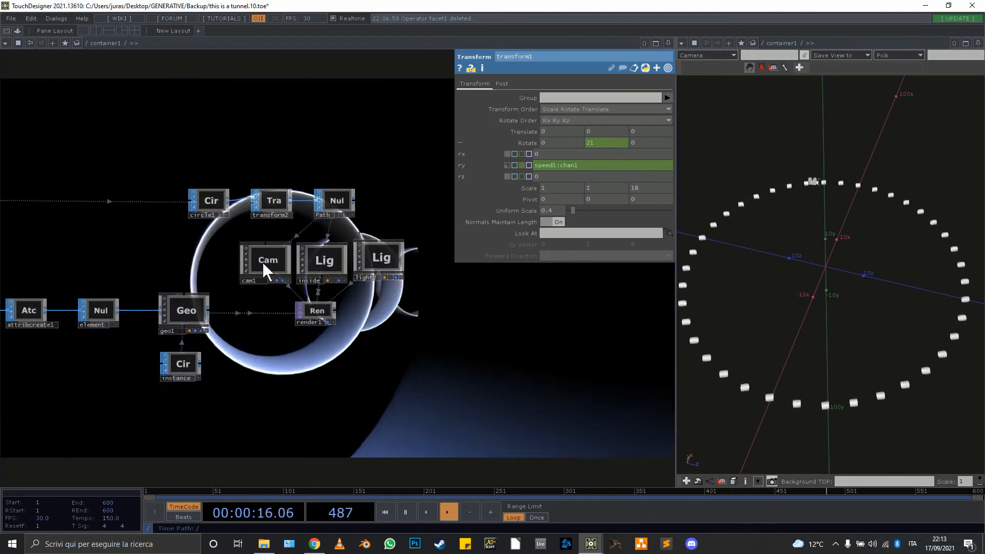
pyautogui.click(262, 261)
pyautogui.click(320, 259)
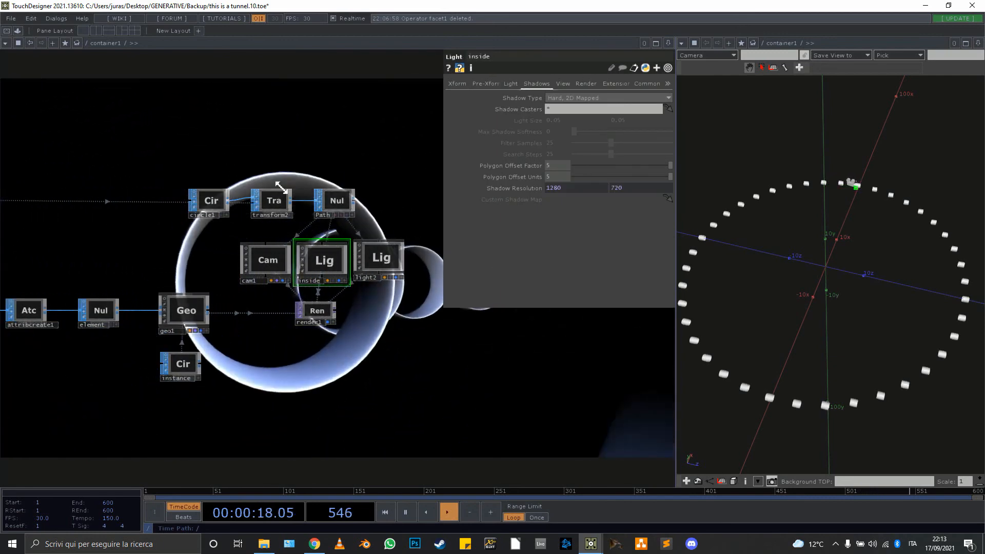
pyautogui.click(281, 261)
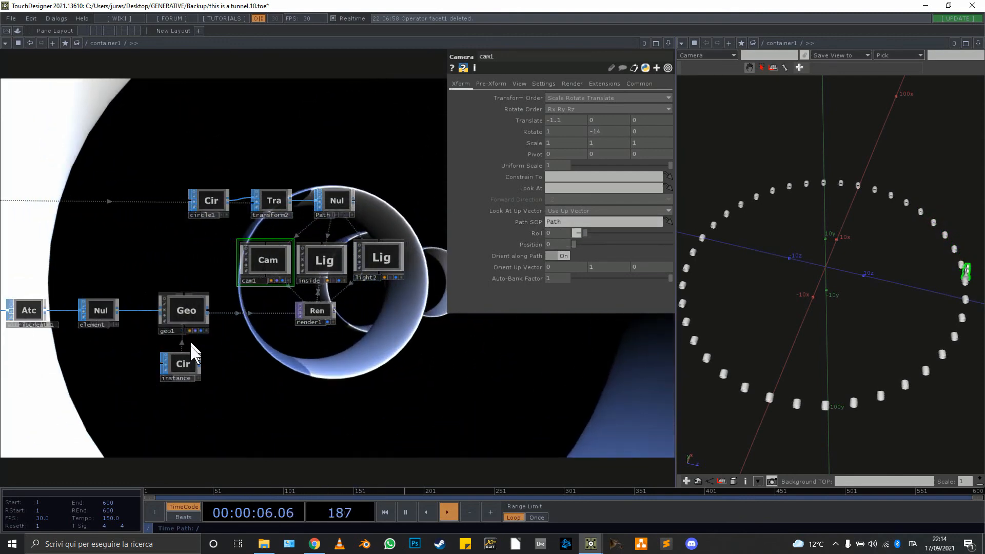
# - Review the parameters of the circle1 path circle and of torus1
pyautogui.moveTo(295, 353); pyautogui.dragTo(383, 327)
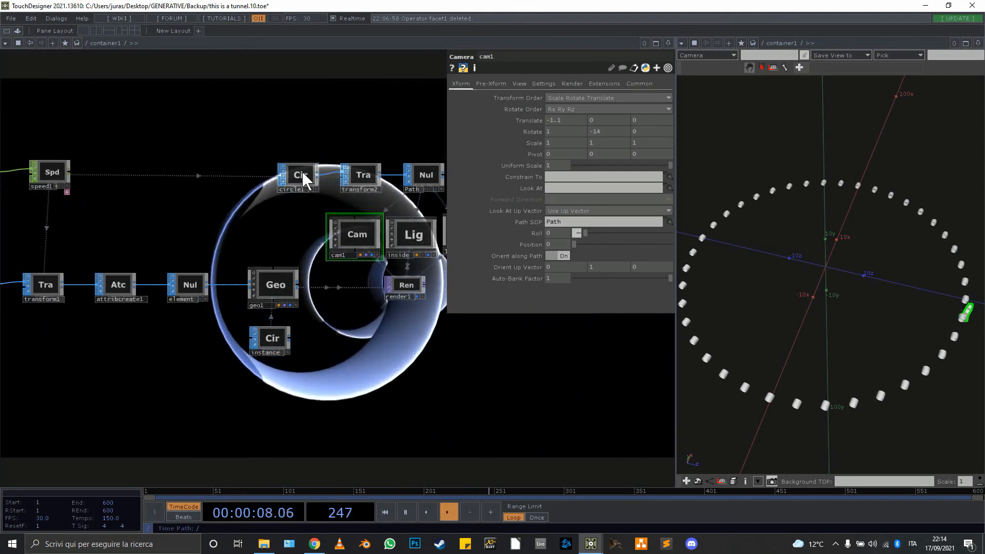
pyautogui.click(303, 171)
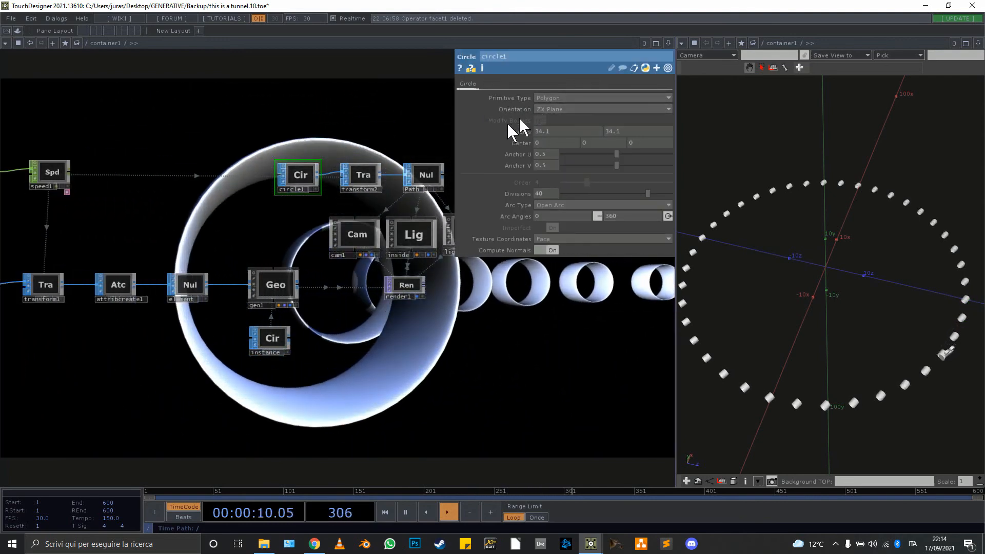
pyautogui.moveTo(252, 226)
pyautogui.mouseDown()
pyautogui.moveTo(371, 222)
pyautogui.moveTo(236, 222)
pyautogui.mouseUp()
pyautogui.click(84, 281)
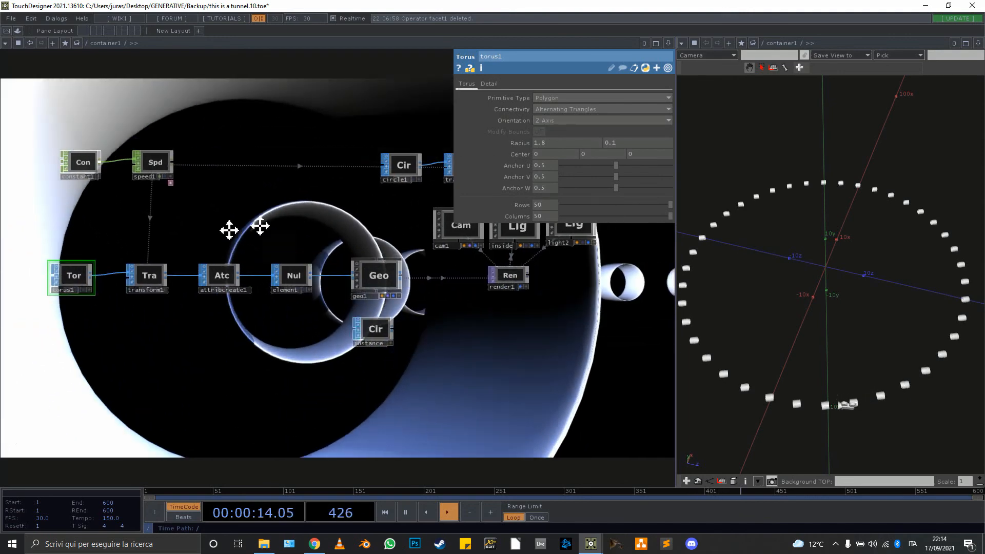
# - Compare the radius, anchor and division parameters of circle1 with those of the instance circle
pyautogui.click(304, 187)
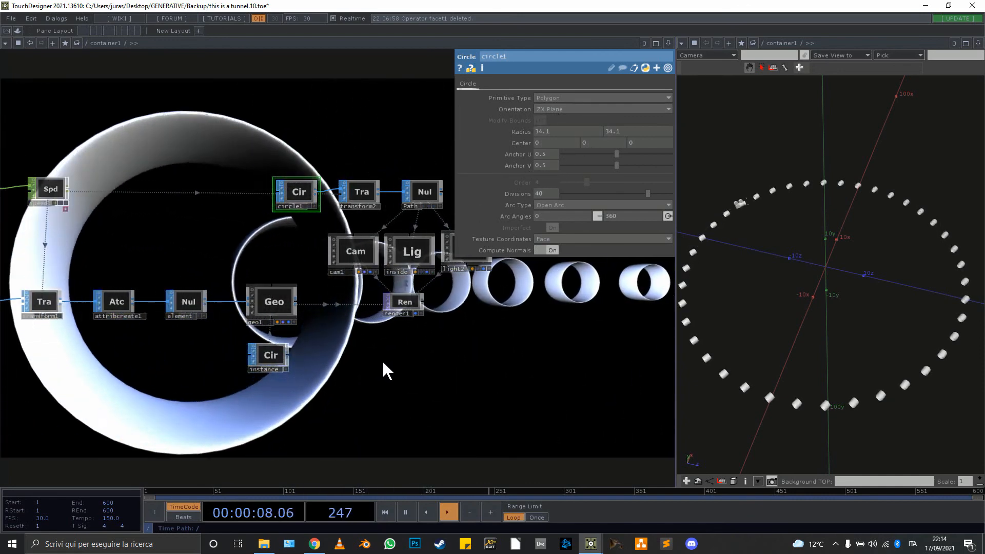
pyautogui.moveTo(381, 359); pyautogui.dragTo(345, 384)
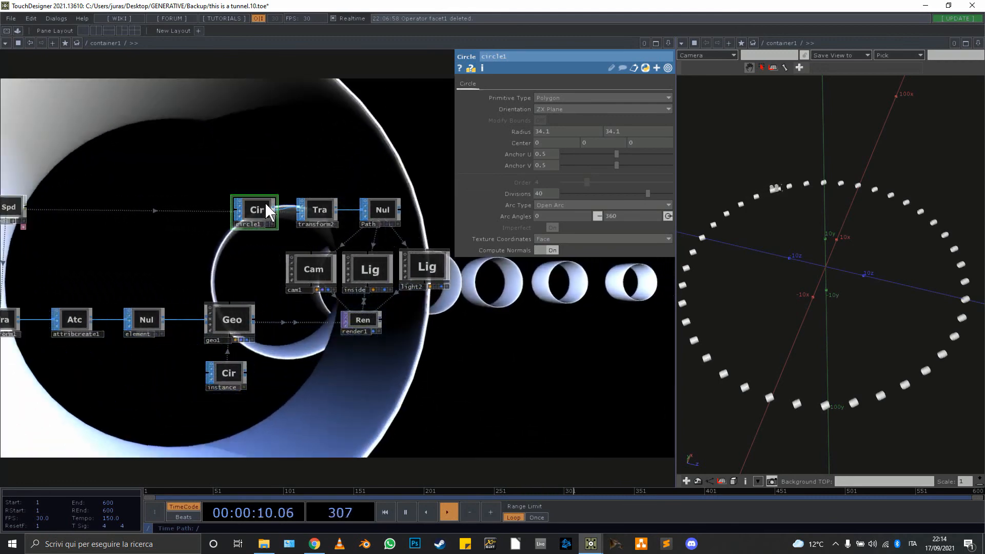
pyautogui.click(225, 370)
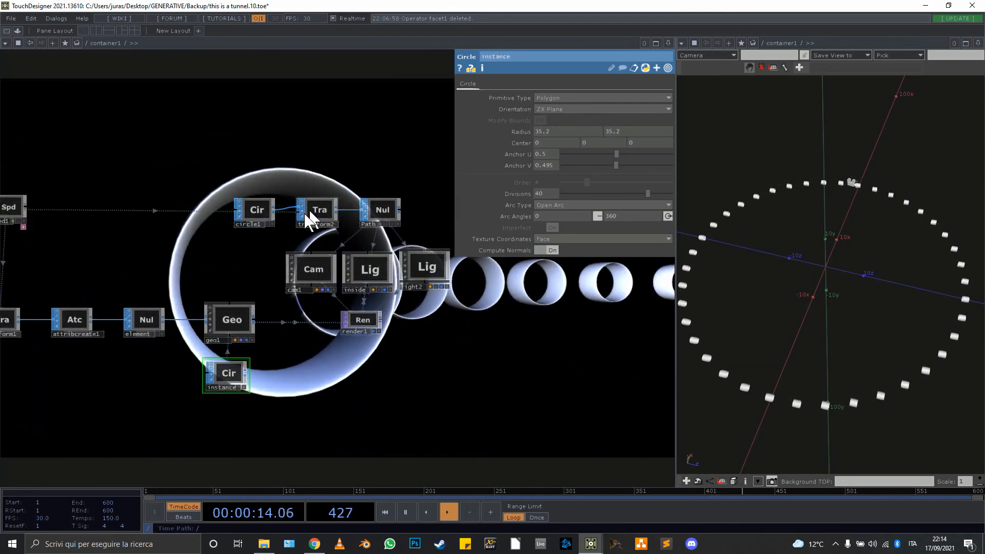
pyautogui.click(251, 211)
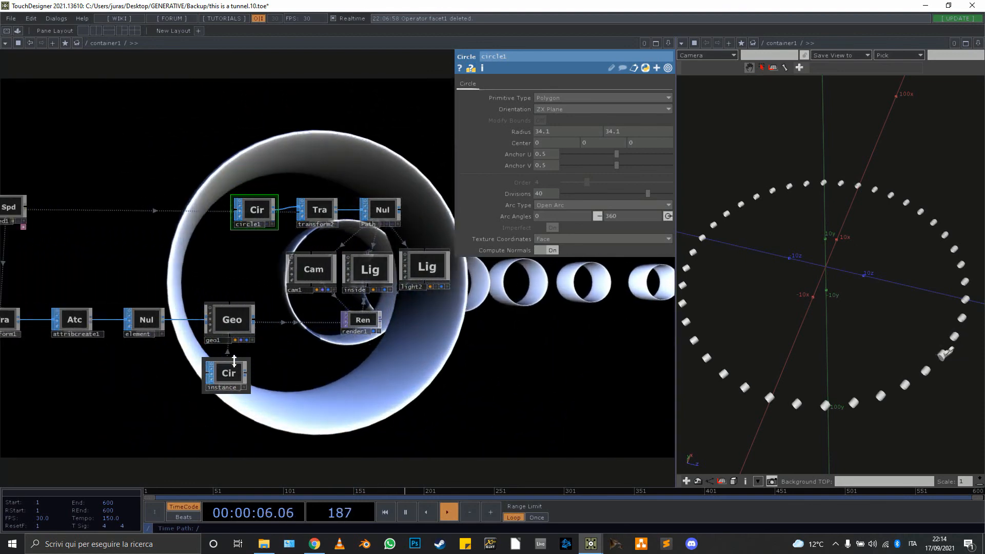
pyautogui.click(216, 379)
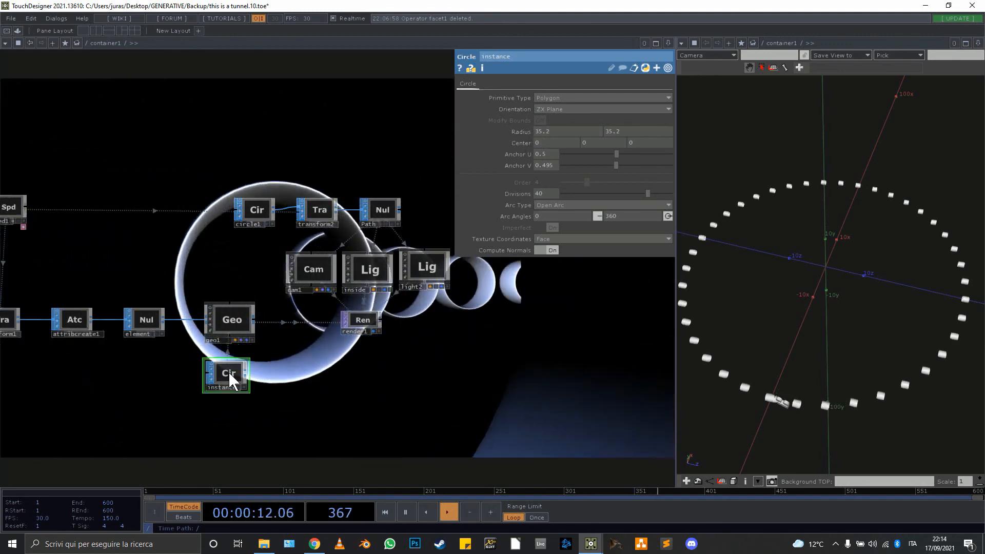
pyautogui.moveTo(315, 363); pyautogui.dragTo(429, 348)
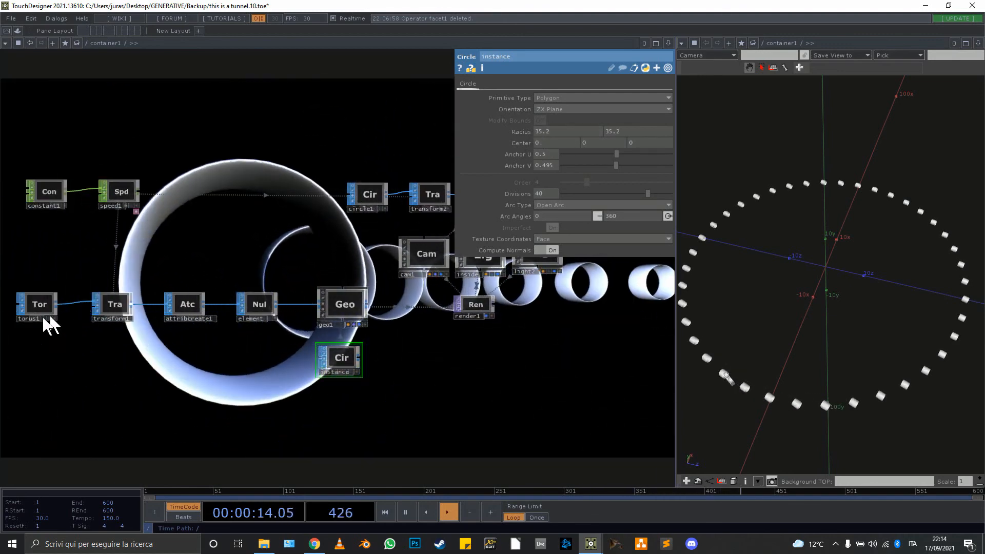
# - Inspect the instancing parameters of geo1 together with the radius and division parameters of the instance circle
pyautogui.scroll(5, 343, 355)
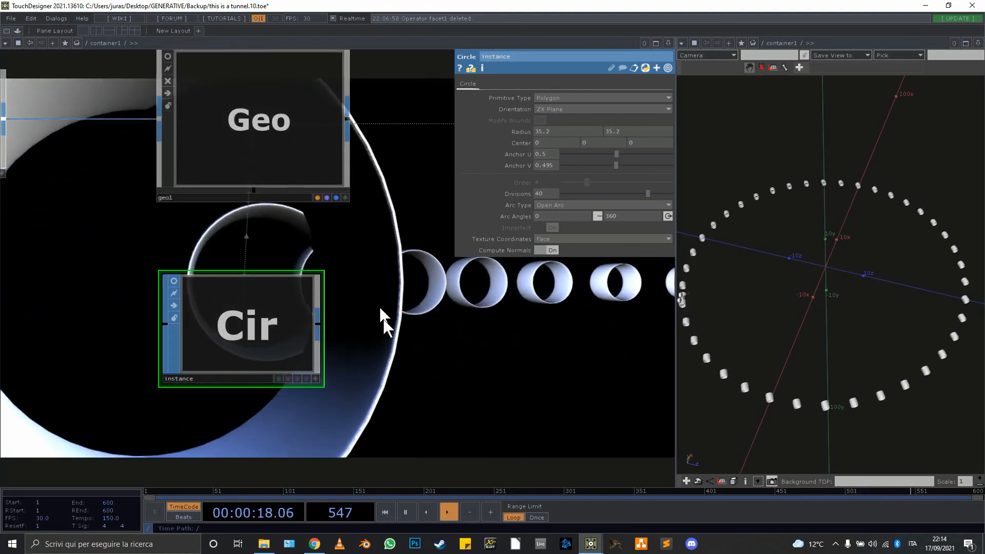
pyautogui.moveTo(384, 319); pyautogui.dragTo(383, 380)
pyautogui.click(292, 157)
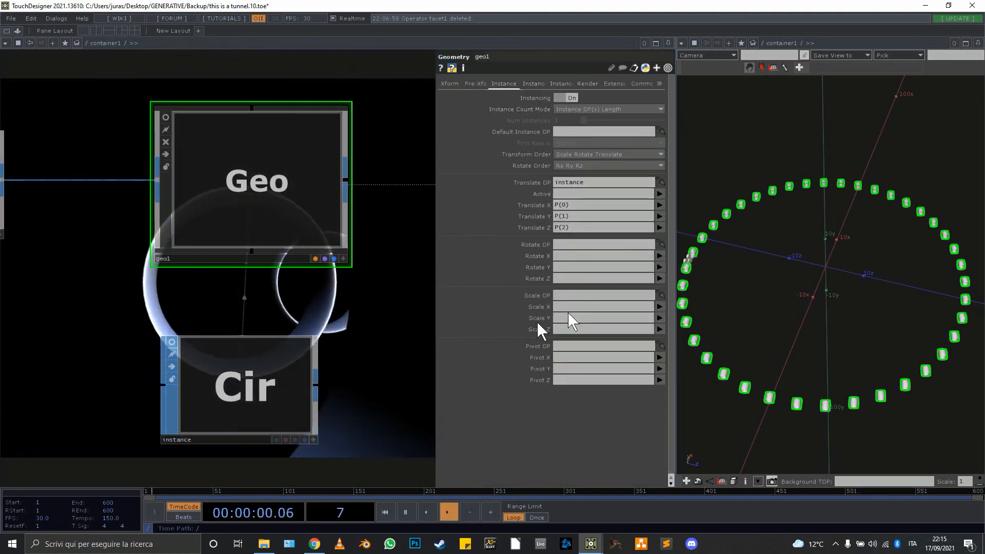
pyautogui.scroll(-5, 408, 301)
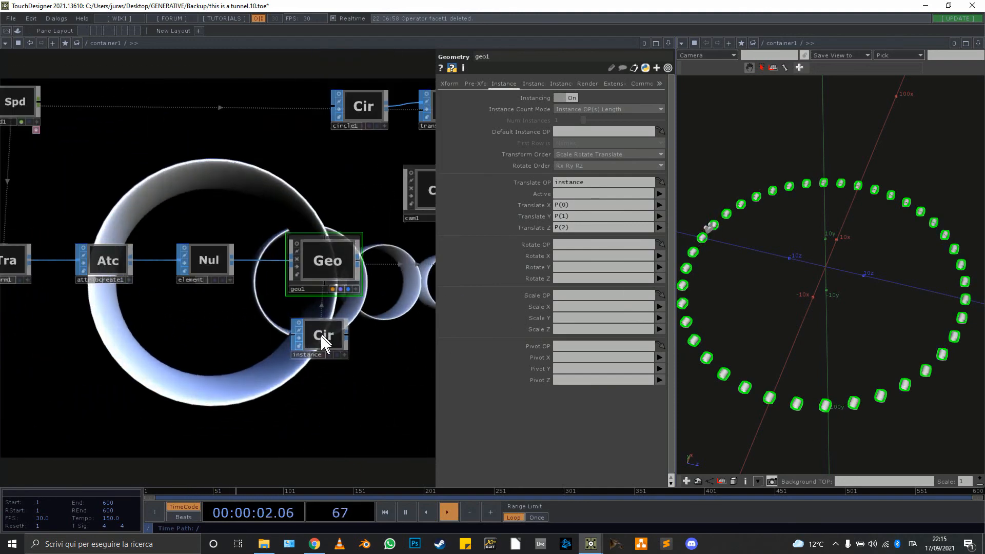
pyautogui.click(320, 335)
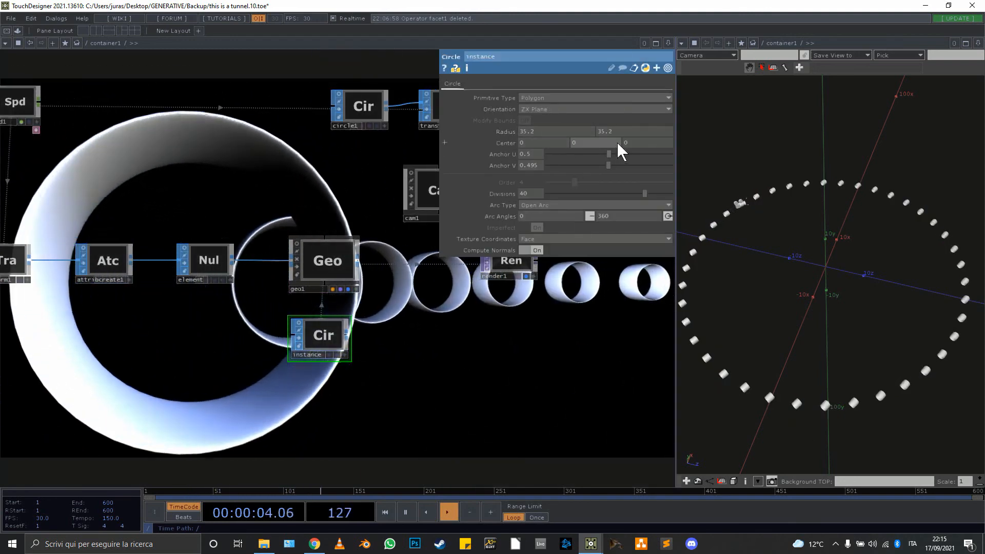
pyautogui.moveTo(367, 361); pyautogui.dragTo(288, 424)
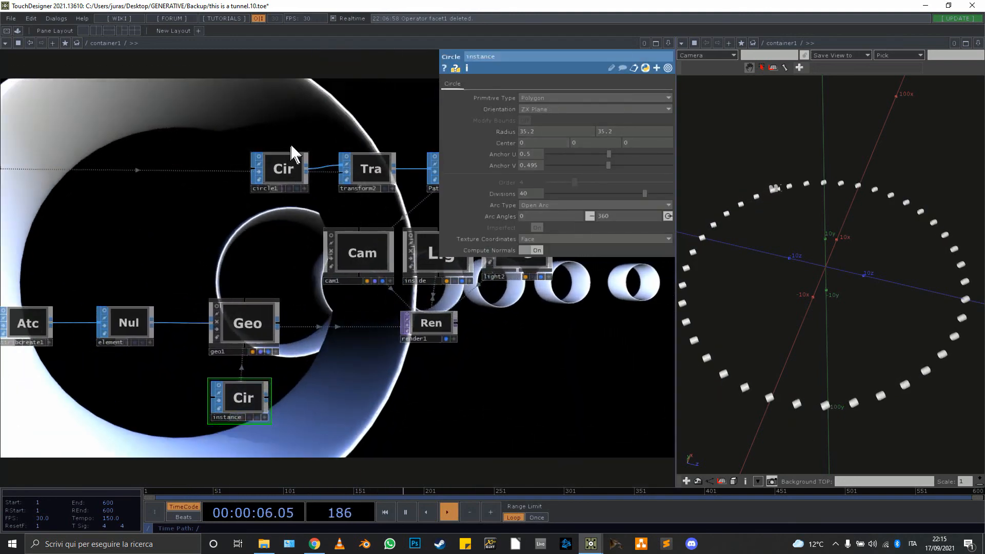
# - Turn on cooking for the Torus_Tunnel container, open its network and review the parameters of its Path circle
pyautogui.scroll(-6, 367, 353)
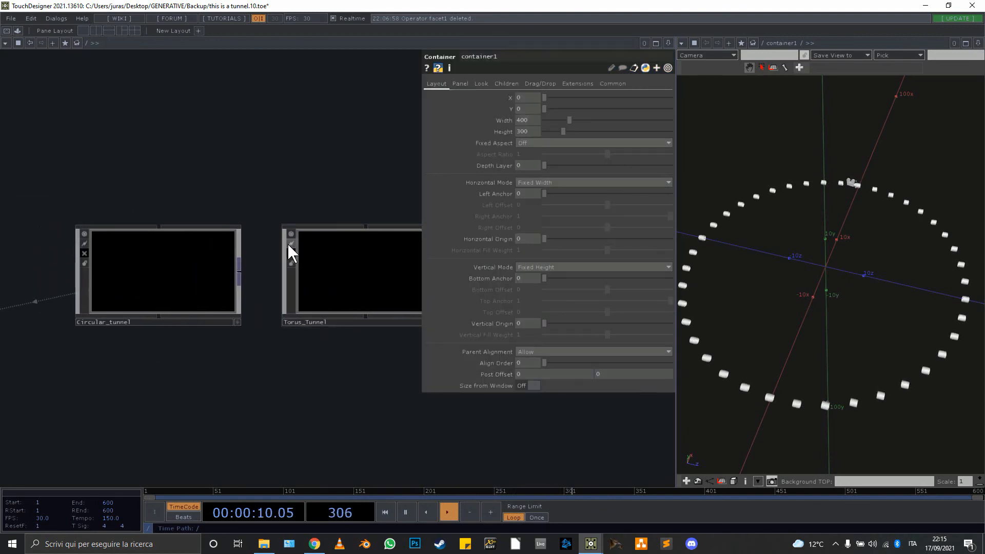
pyautogui.click(291, 253)
pyautogui.moveTo(299, 385); pyautogui.dragTo(147, 411)
pyautogui.scroll(4, 229, 318)
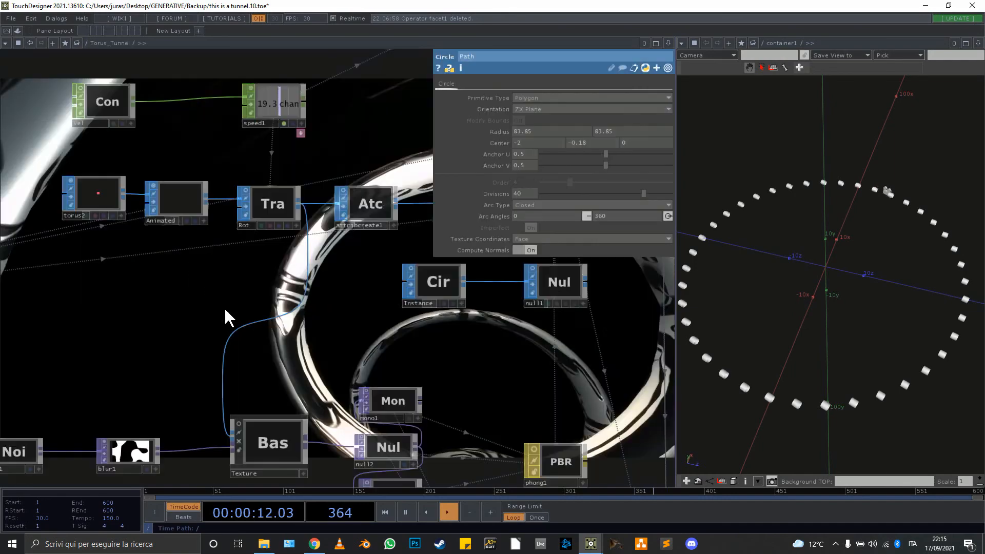
pyautogui.scroll(-3, 232, 303)
pyautogui.scroll(-3, 190, 293)
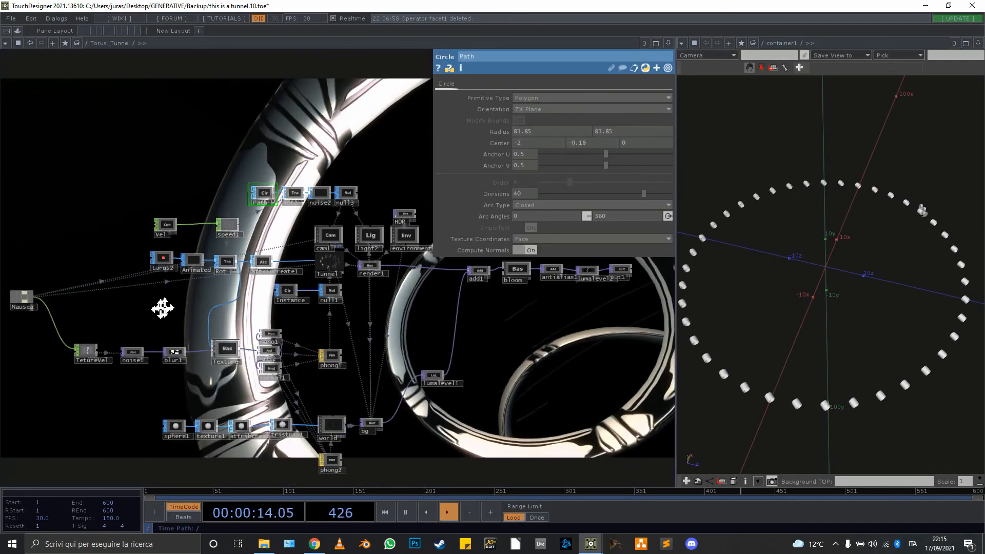
pyautogui.moveTo(167, 310); pyautogui.dragTo(132, 342)
pyautogui.scroll(6, 212, 227)
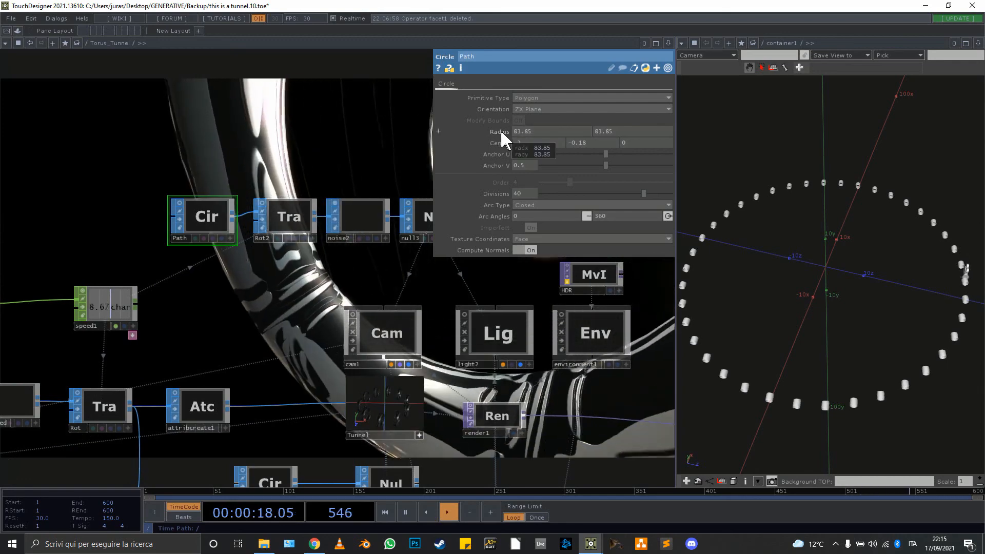
# - Review the parameters of the Instance circle and the transform expressions and path settings of cam1 in Torus_Tunnel
pyautogui.scroll(-3, 279, 260)
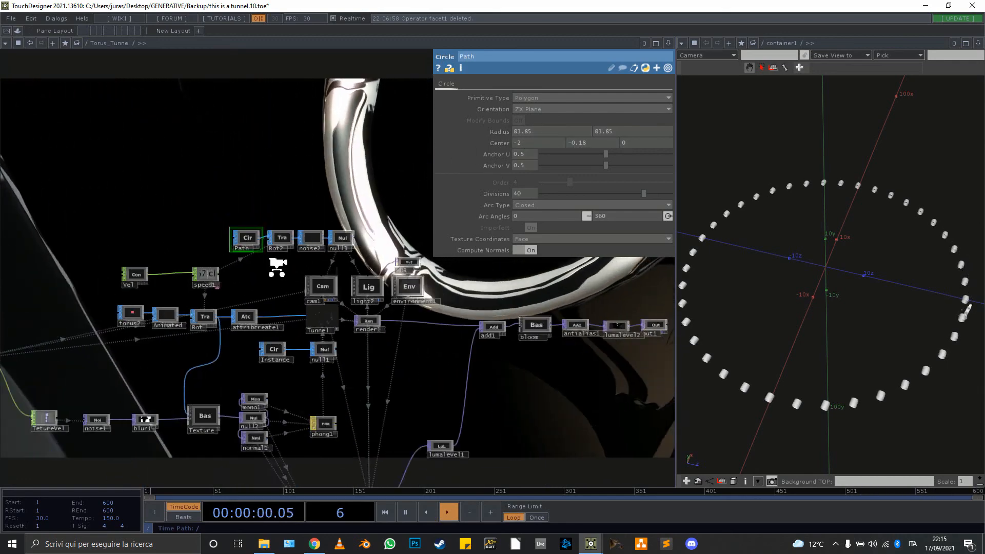
pyautogui.scroll(5, 257, 392)
pyautogui.click(288, 297)
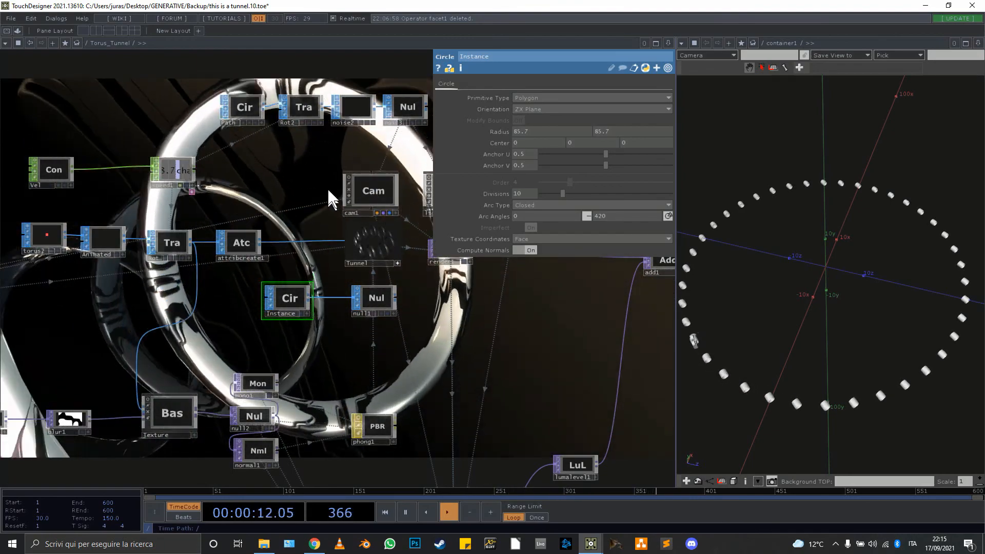
pyautogui.moveTo(276, 162); pyautogui.dragTo(203, 172)
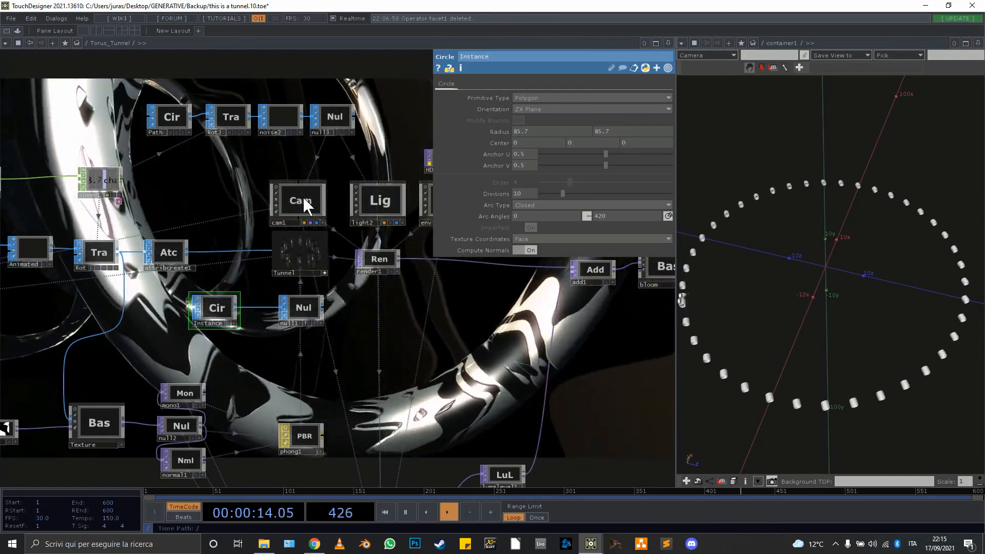
pyautogui.click(302, 197)
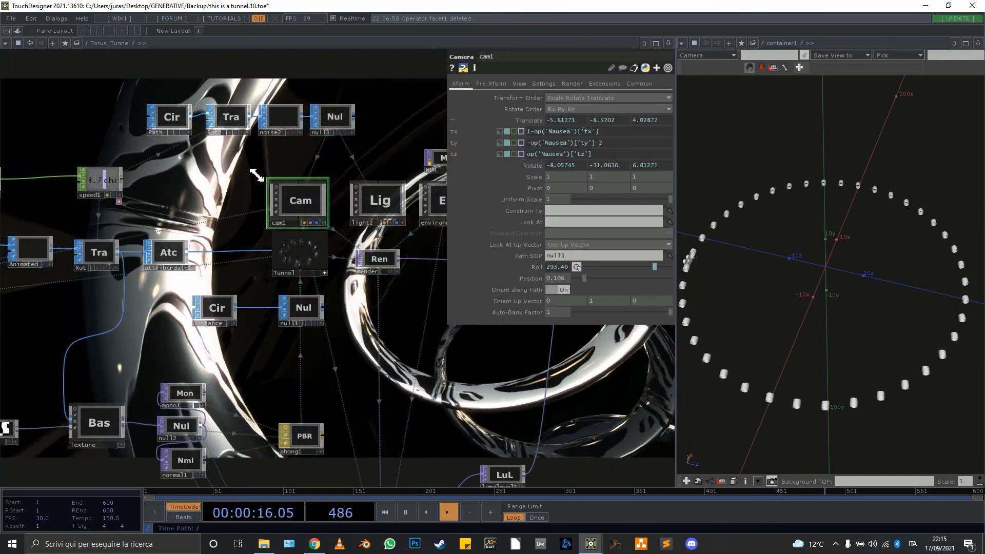
# - Leave Torus_Tunnel, turn off its cooking and reopen the container1 network
pyautogui.press('u')
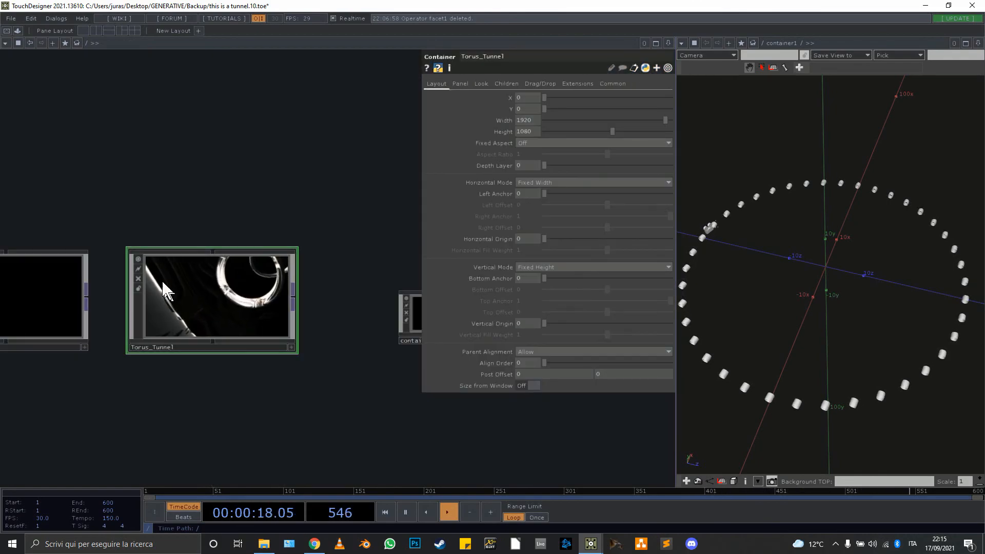
pyautogui.click(138, 279)
pyautogui.moveTo(297, 404); pyautogui.dragTo(177, 405)
pyautogui.doubleClick(314, 322)
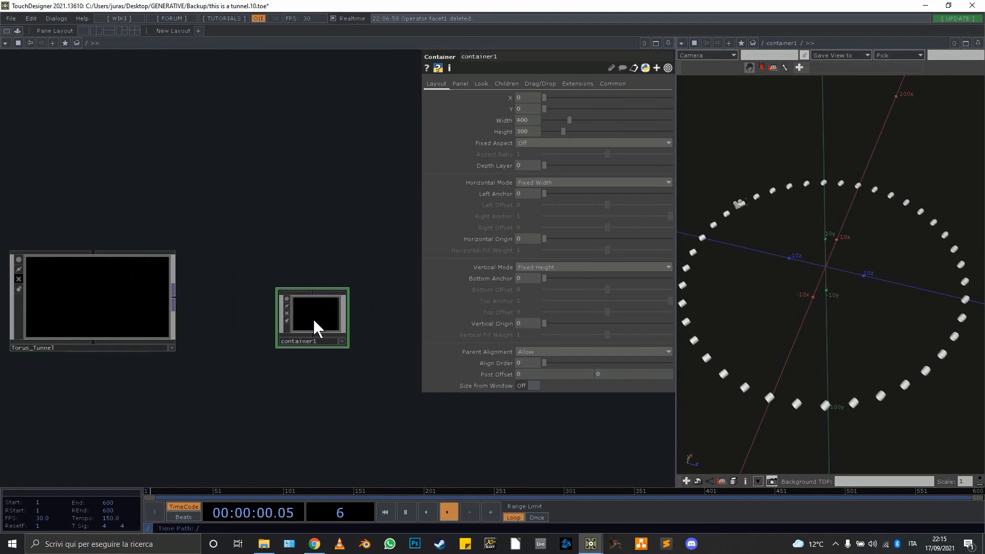
pyautogui.moveTo(325, 382); pyautogui.dragTo(275, 382)
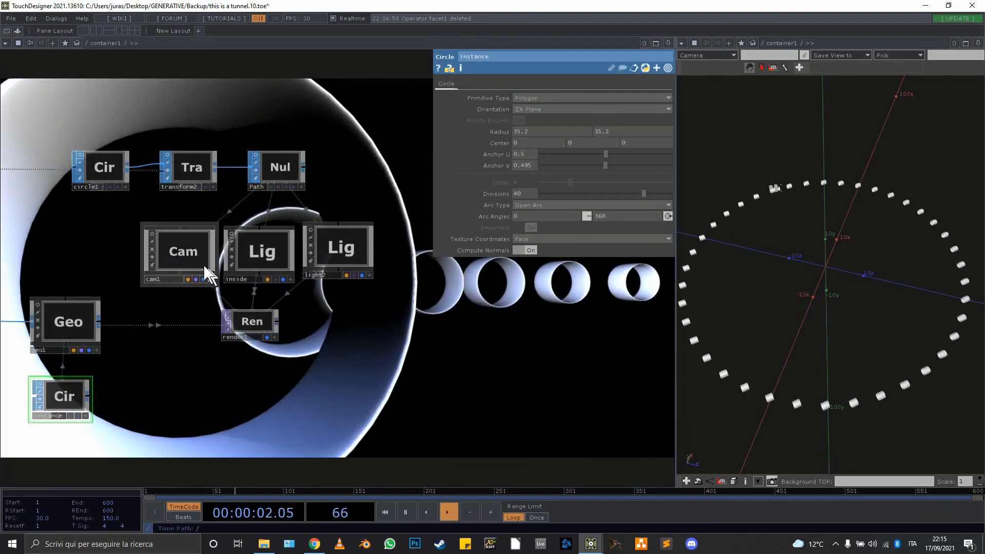
# - Add a second Camera component near render1 and expand its Translate parameter
pyautogui.click(189, 247)
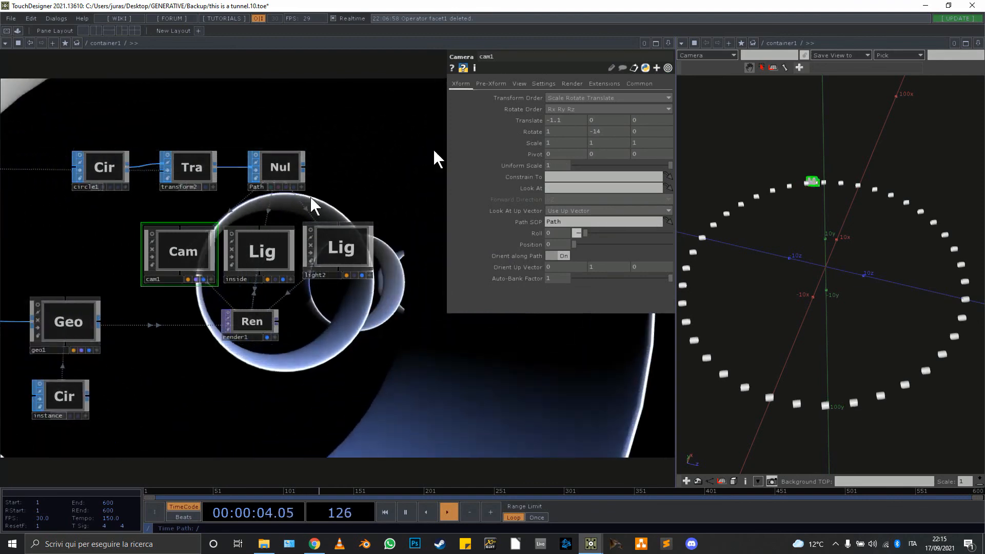
pyautogui.press('Tab')
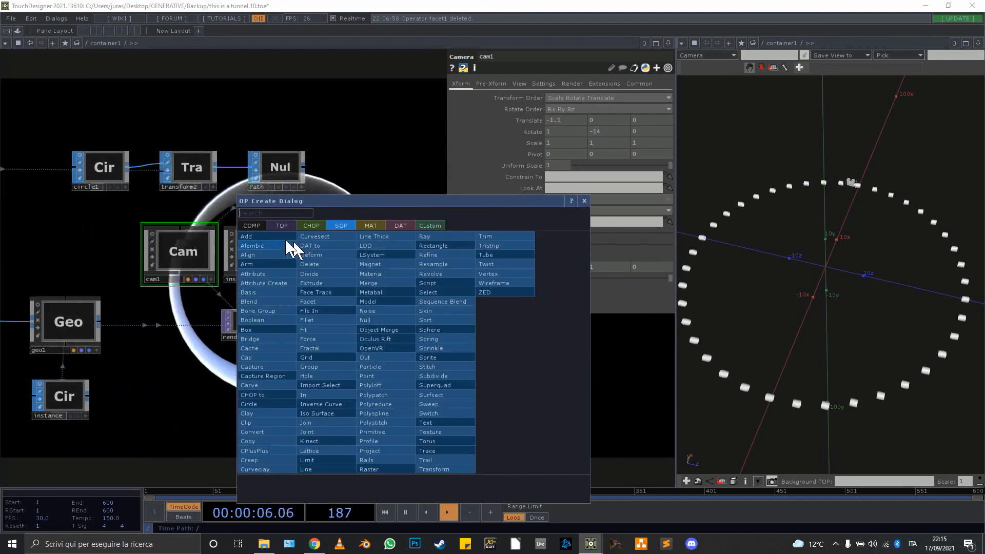
pyautogui.click(261, 225)
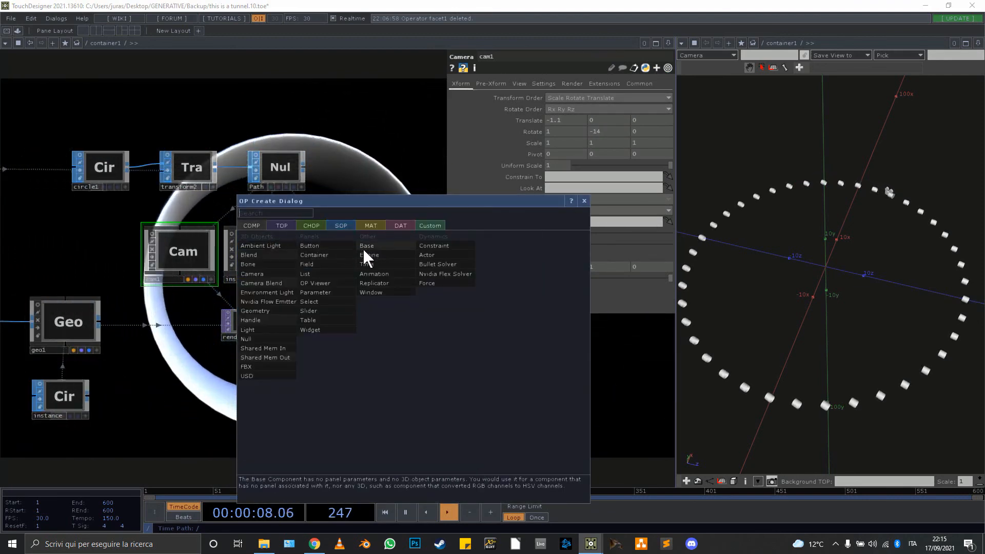
pyautogui.click(252, 274)
pyautogui.click(381, 368)
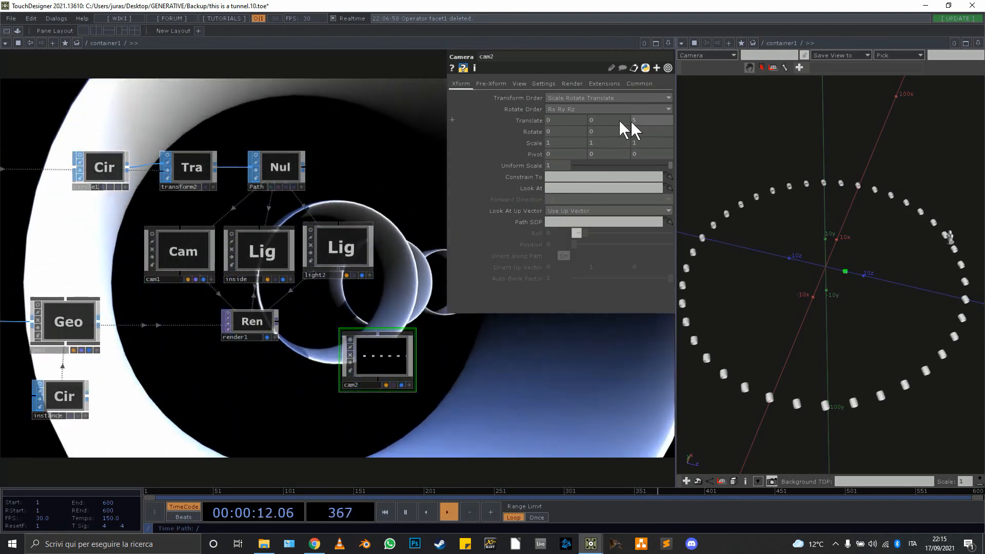
pyautogui.click(536, 122)
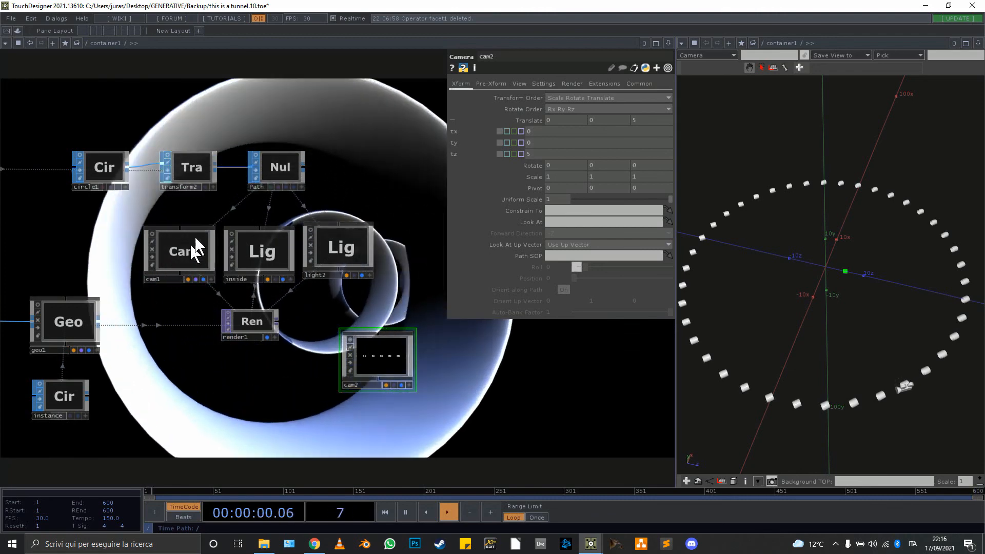
# - Review the transform and view settings of cam1 and expand its Near parameter
pyautogui.click(189, 244)
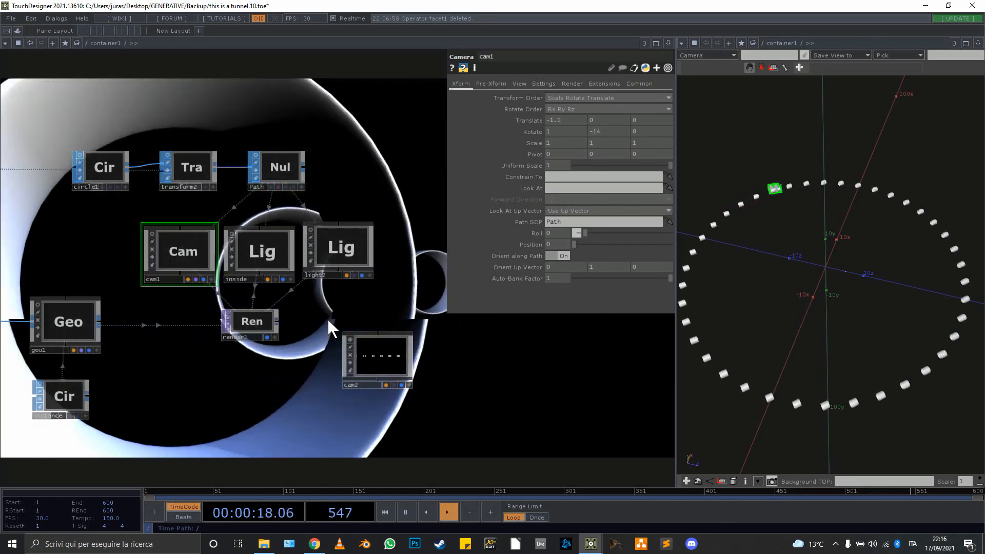
pyautogui.moveTo(353, 310); pyautogui.dragTo(434, 344)
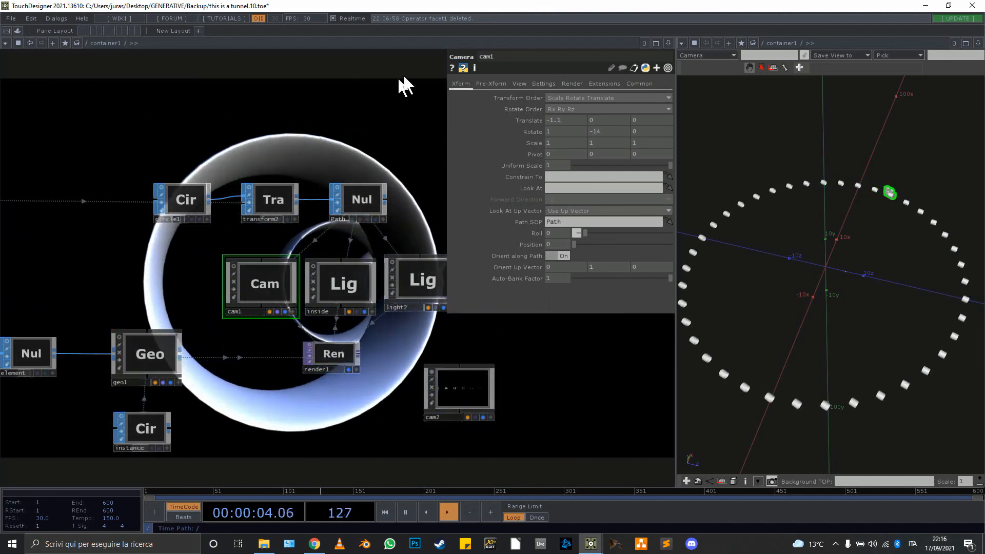
pyautogui.moveTo(391, 338); pyautogui.dragTo(312, 365)
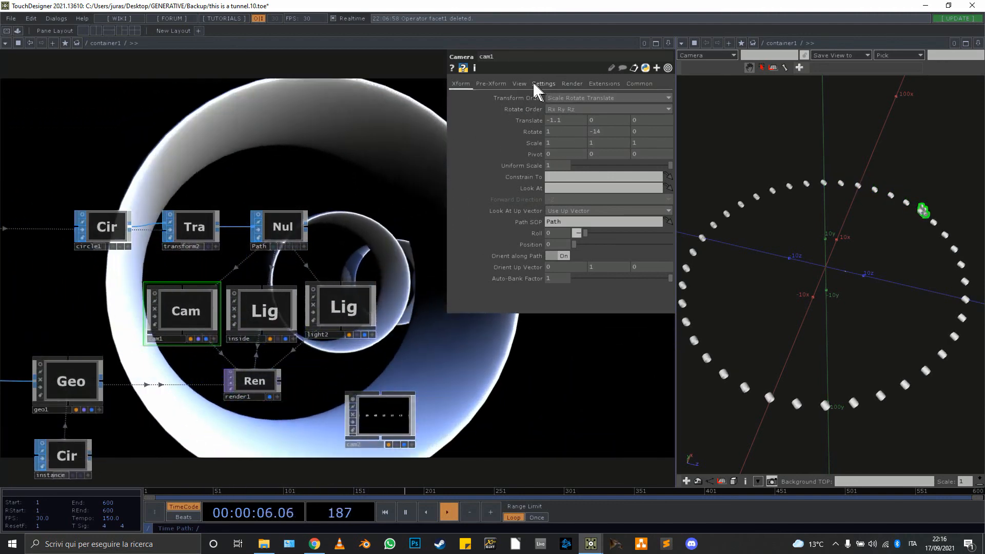
pyautogui.click(519, 84)
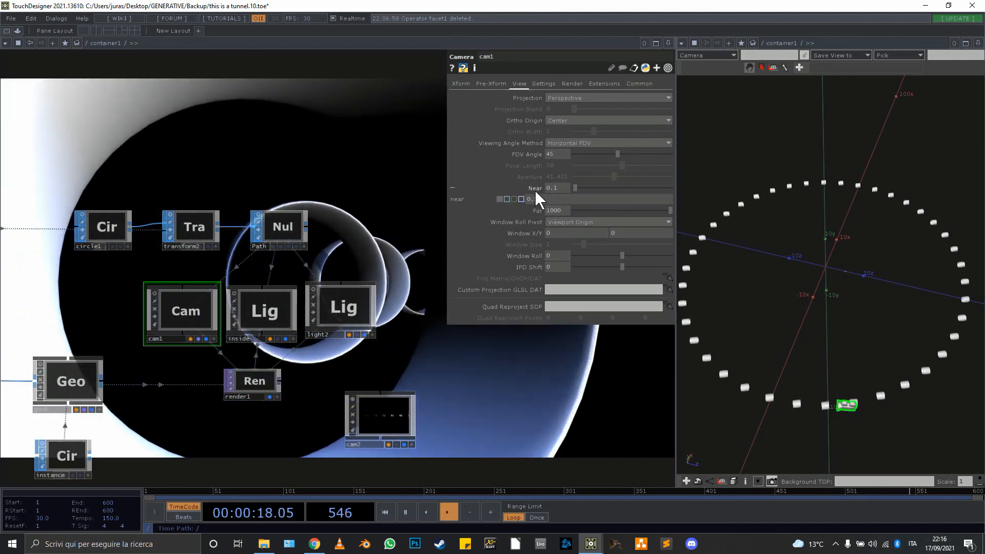
pyautogui.click(535, 189)
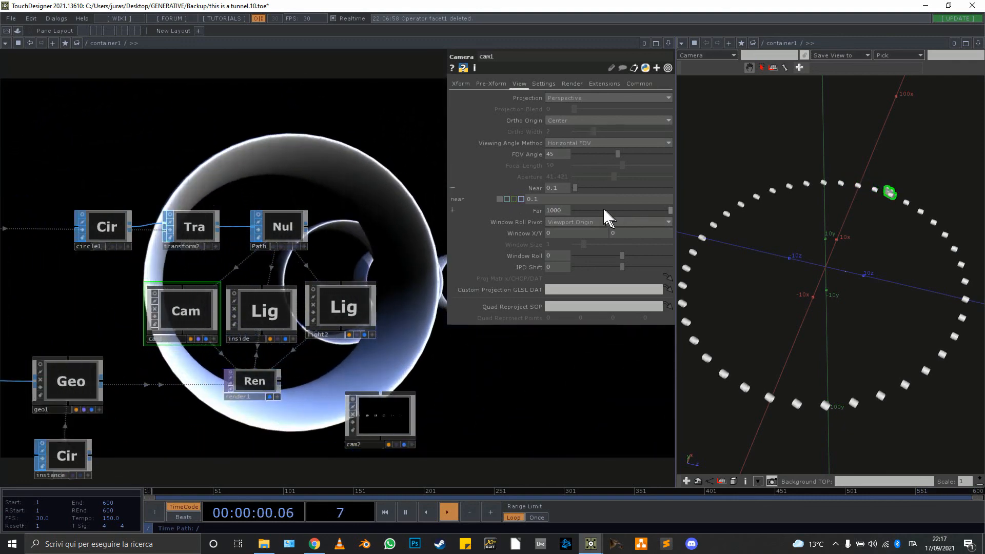
# - Try Near clipping values of 10, 2 and 1 on cam1
pyautogui.click(557, 187)
pyautogui.write('10')
pyautogui.press('Return')
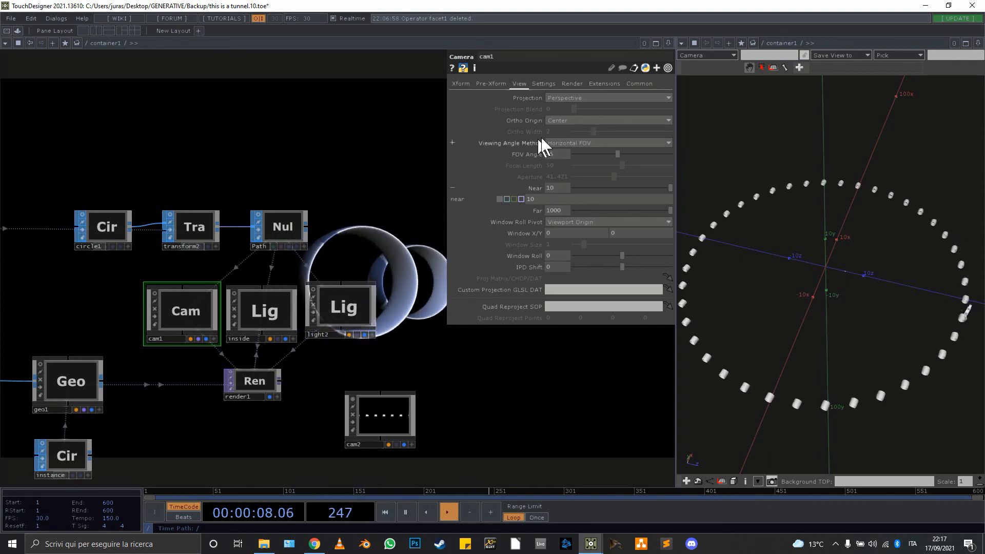
pyautogui.write('2')
pyautogui.press('Return')
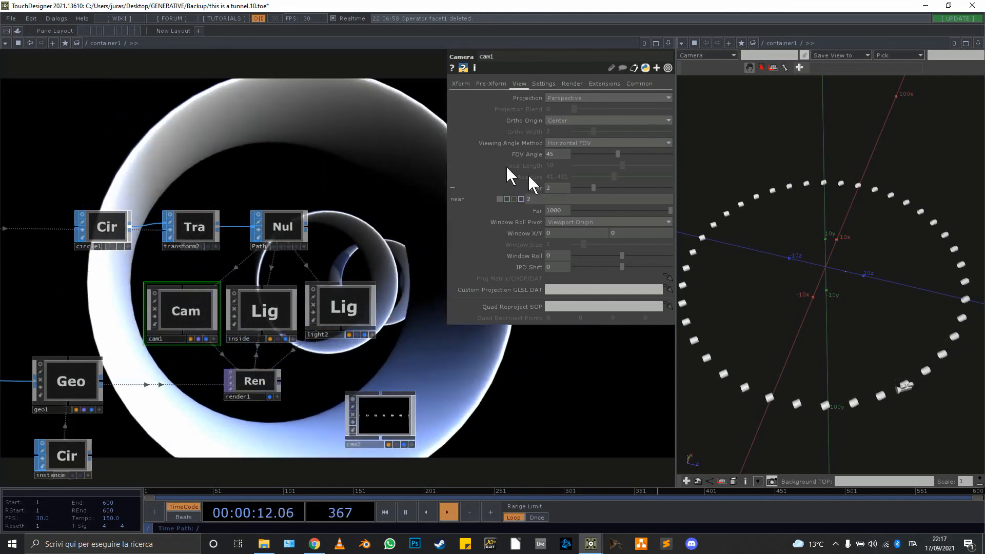
pyautogui.click(561, 190)
pyautogui.write('1')
pyautogui.press('Return')
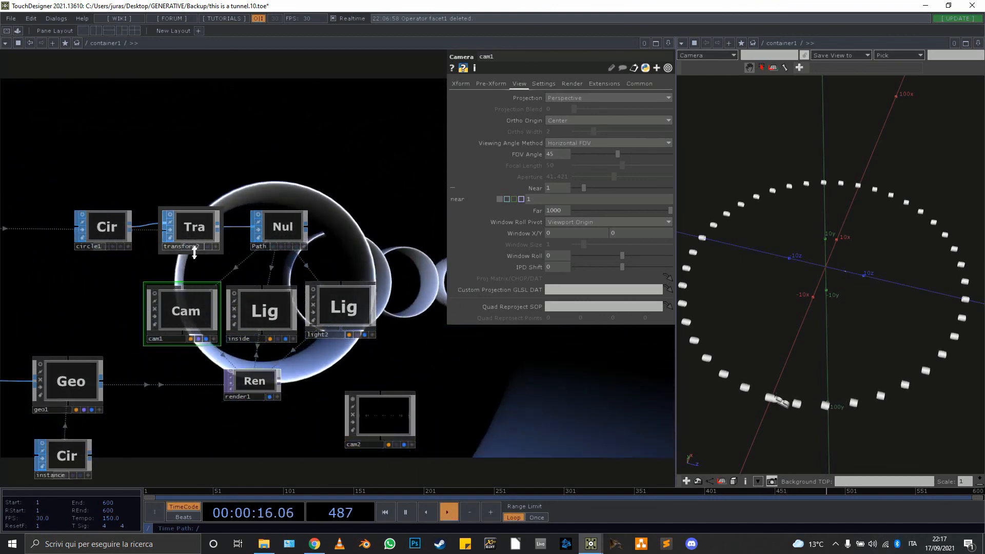
# - Undo the last Near changes and set the Near value of cam1 to .1
pyautogui.hotkey('ctrl', 'z')
pyautogui.hotkey('ctrl', 'z')
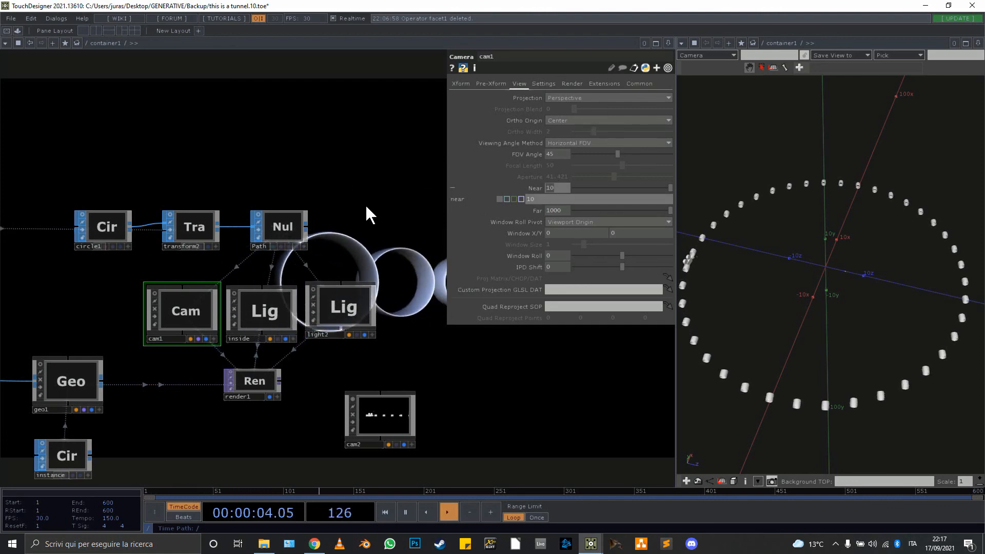
pyautogui.write('.')
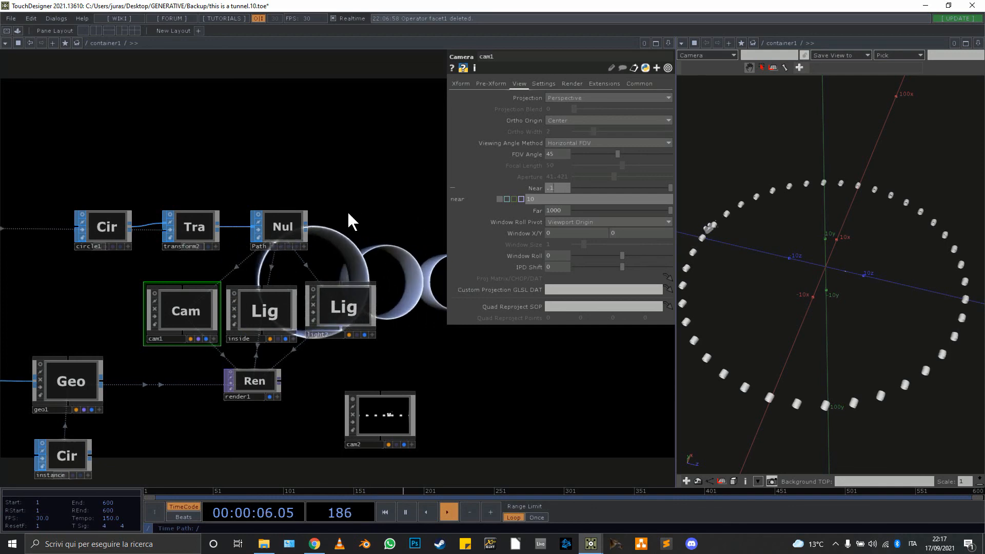
pyautogui.write('1')
pyautogui.press('Return')
pyautogui.moveTo(381, 355); pyautogui.dragTo(600, 296)
pyautogui.moveTo(364, 402); pyautogui.dragTo(244, 417)
pyautogui.scroll(-6, 267, 421)
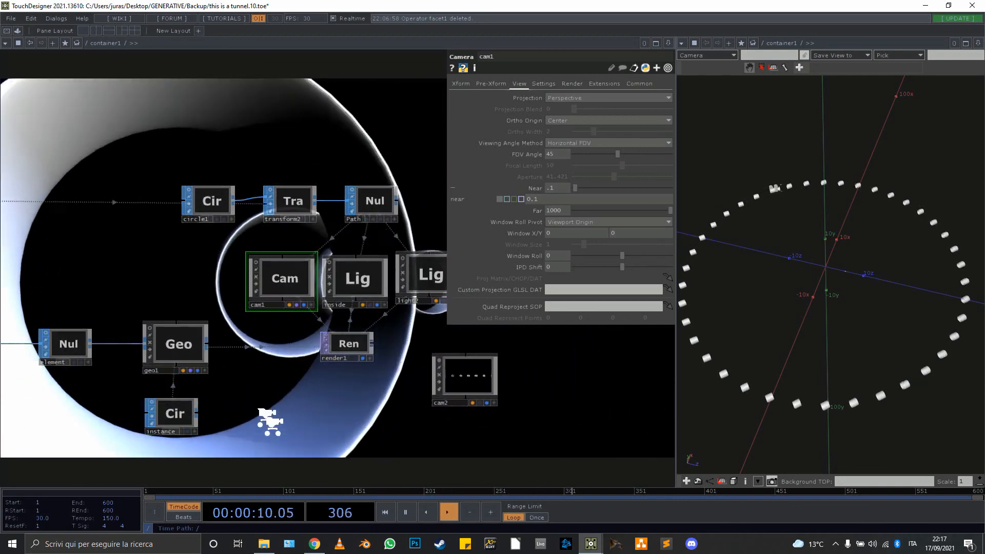
pyautogui.moveTo(161, 415); pyautogui.dragTo(315, 392)
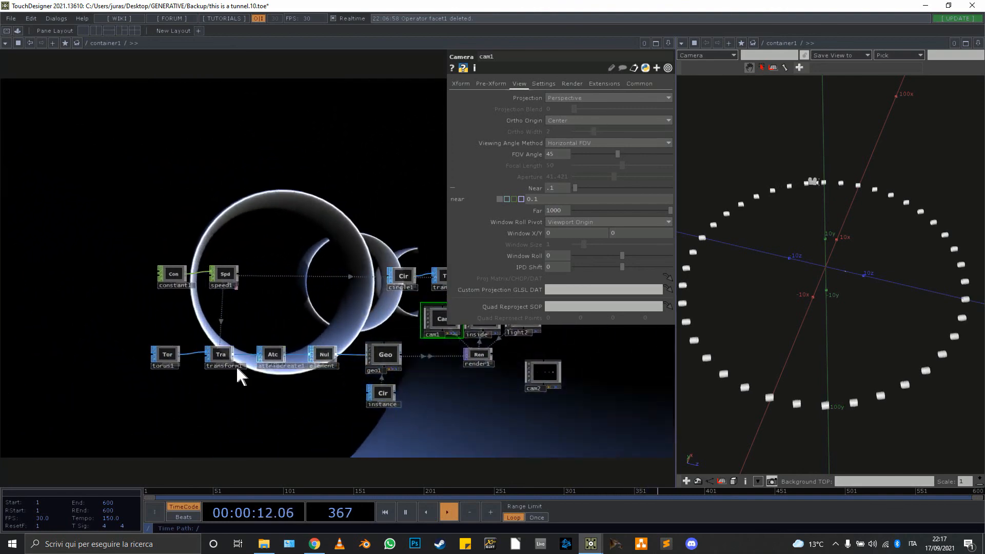
pyautogui.scroll(3, 235, 352)
pyautogui.moveTo(400, 411); pyautogui.dragTo(187, 310)
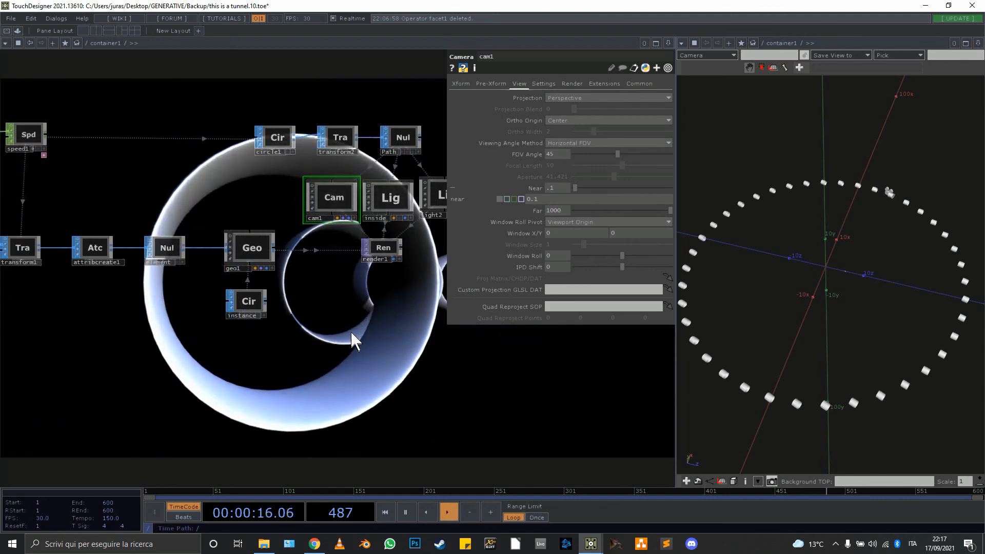
pyautogui.moveTo(352, 336); pyautogui.dragTo(262, 372)
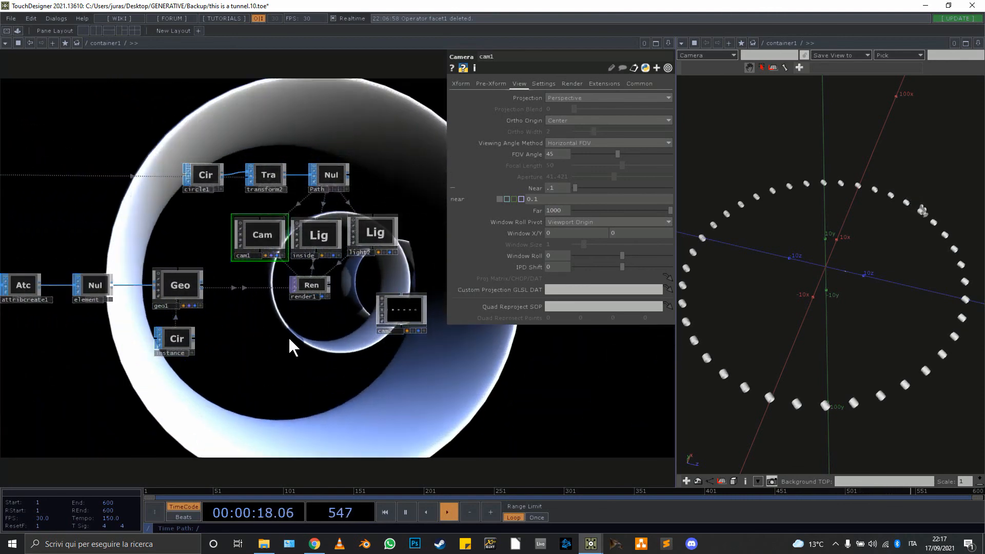
# - Leave container1 for the project's root network and examine the rendered preview of the Torus_Tunnel container up close
pyautogui.press('u')
pyautogui.press('i')
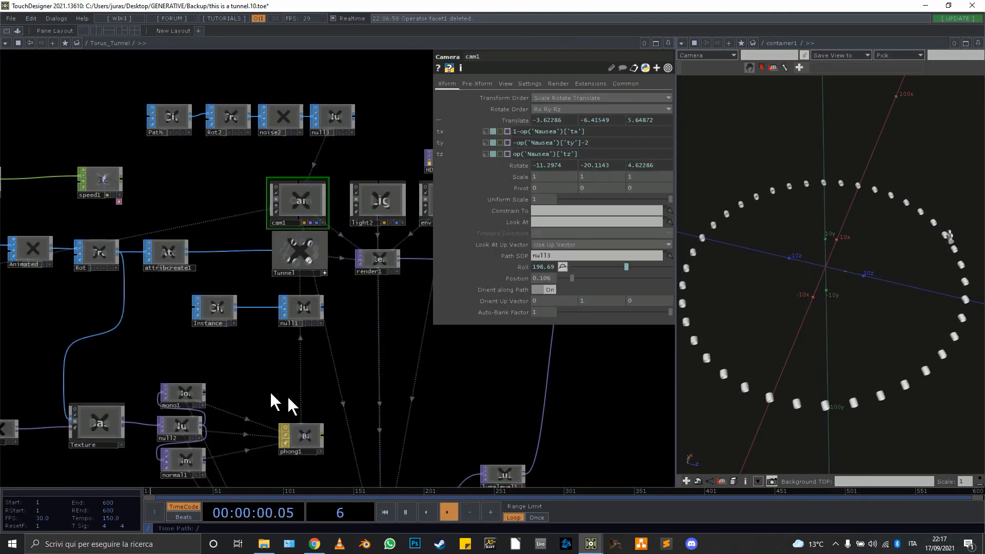
pyautogui.press('u')
pyautogui.moveTo(107, 378); pyautogui.dragTo(396, 357)
pyautogui.moveTo(358, 399); pyautogui.dragTo(241, 422)
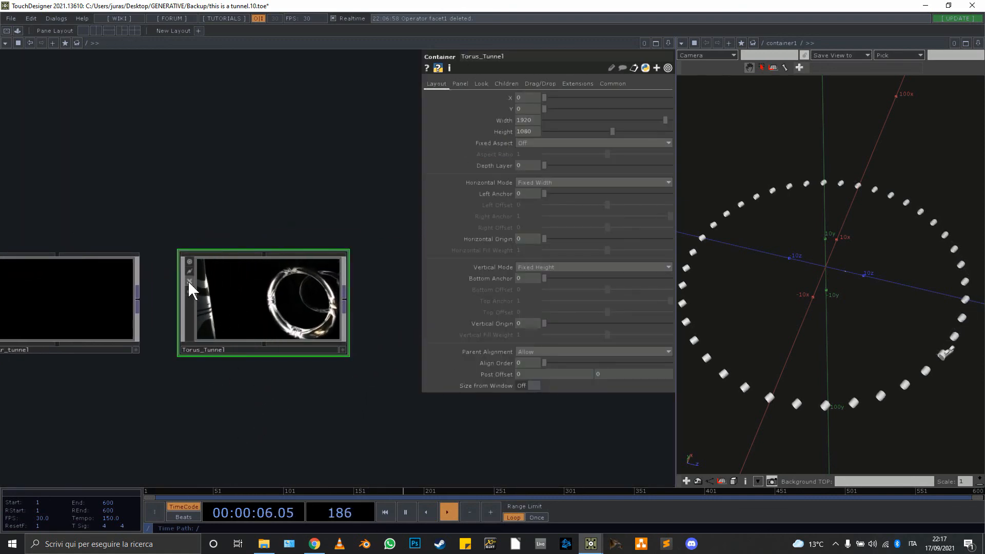
pyautogui.scroll(3, 226, 277)
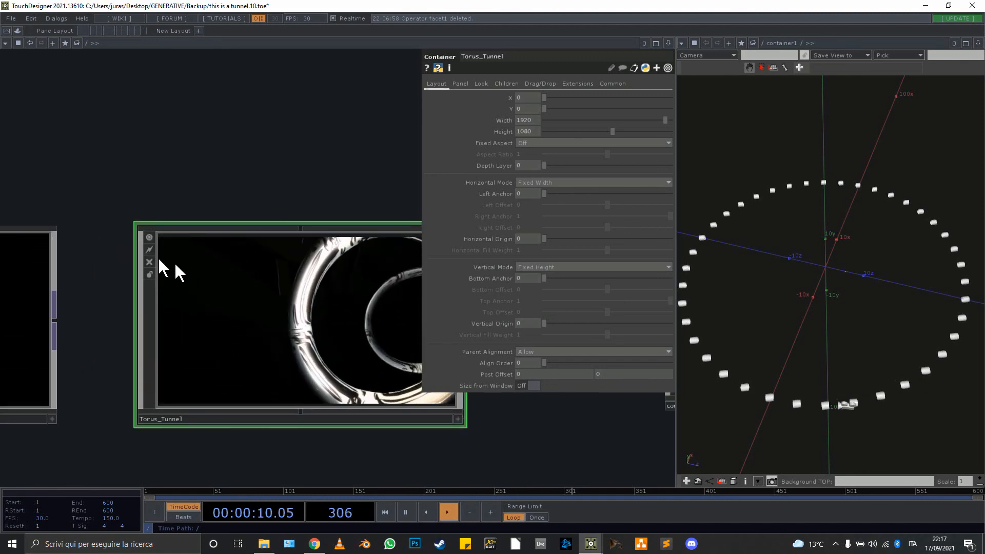
pyautogui.scroll(5, 264, 307)
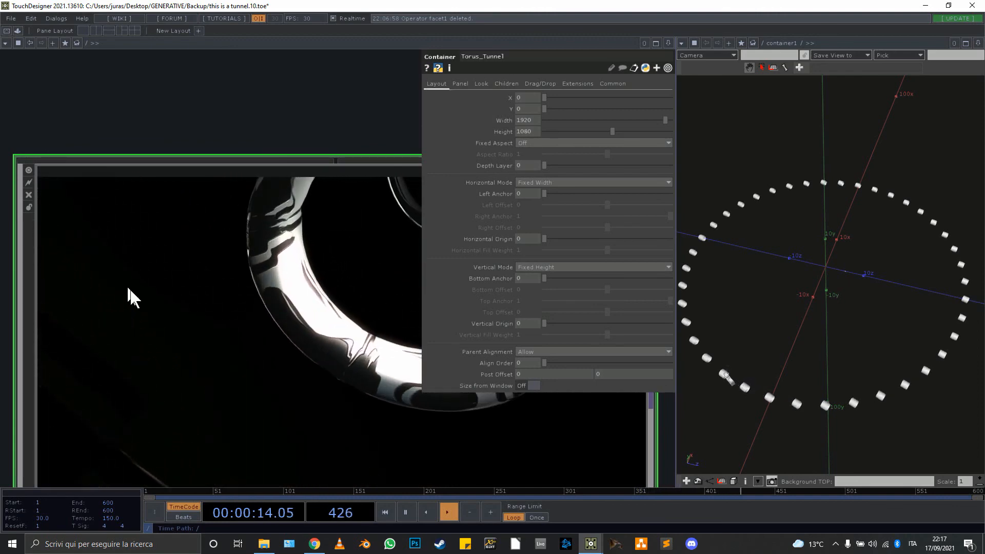
pyautogui.scroll(-1, 31, 195)
pyautogui.scroll(-4, 100, 232)
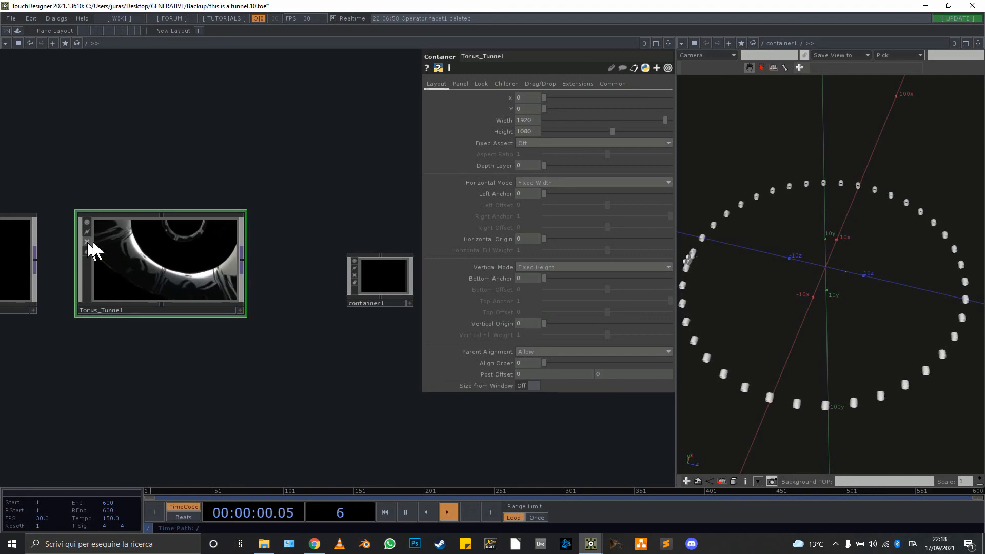
# - Enter Torus_Tunnel and open the network inside its Texture base
pyautogui.press('i')
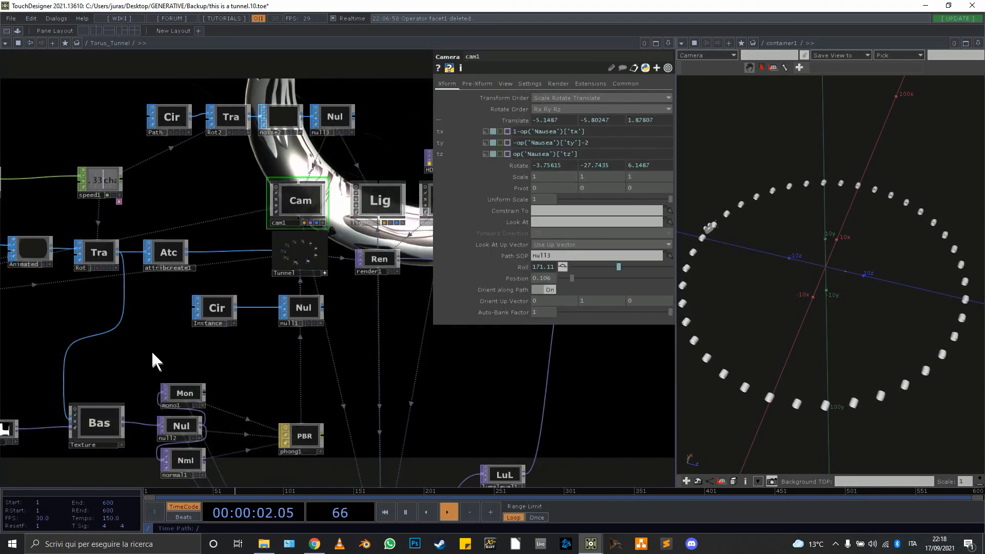
pyautogui.moveTo(132, 378); pyautogui.dragTo(276, 270)
pyautogui.moveTo(162, 394); pyautogui.dragTo(295, 408)
pyautogui.scroll(3, 377, 343)
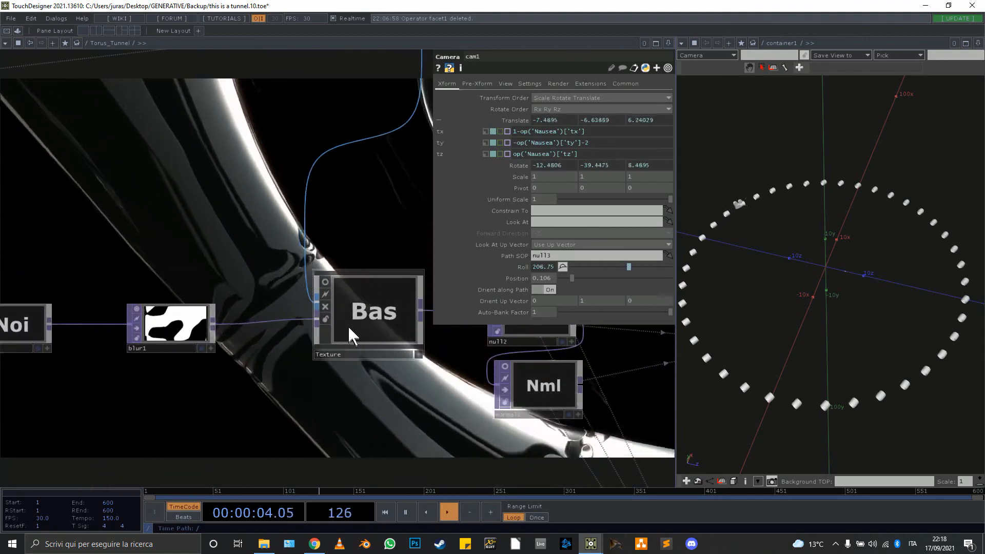
pyautogui.click(352, 319)
pyautogui.press('i')
pyautogui.moveTo(356, 413); pyautogui.dragTo(590, 434)
pyautogui.scroll(-3, 171, 264)
pyautogui.moveTo(171, 264); pyautogui.dragTo(290, 303)
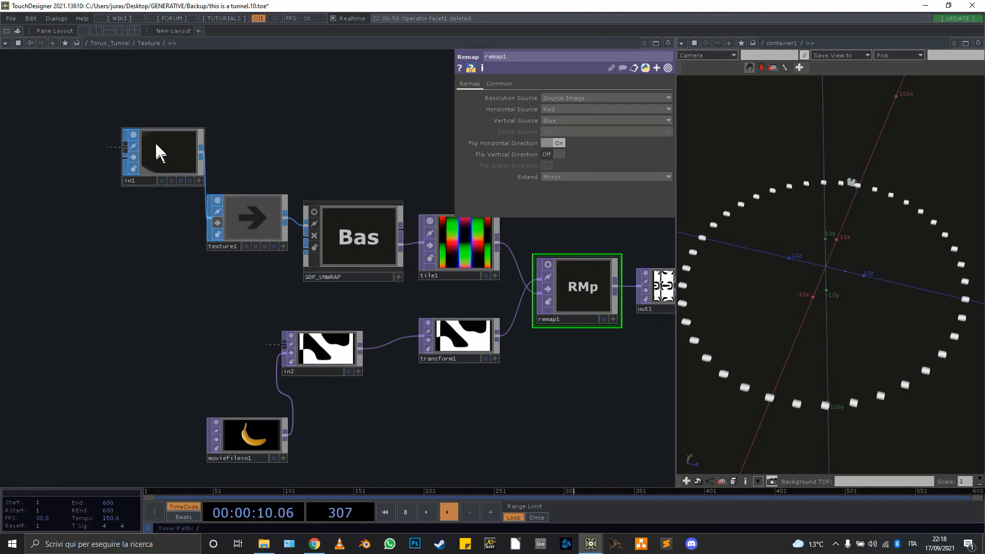
# - Examine the in1 geometry and texture1 in the Texture network, and select the SOP_UNWRAP base
pyautogui.scroll(4, 144, 160)
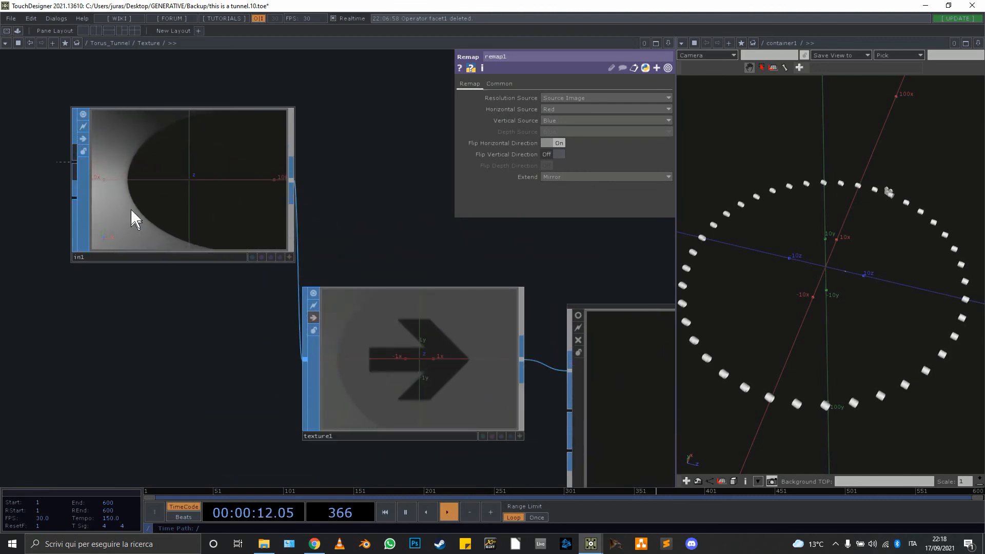
pyautogui.click(226, 229)
pyautogui.scroll(-4, 226, 228)
pyautogui.moveTo(356, 221); pyautogui.dragTo(240, 208)
pyautogui.click(285, 282)
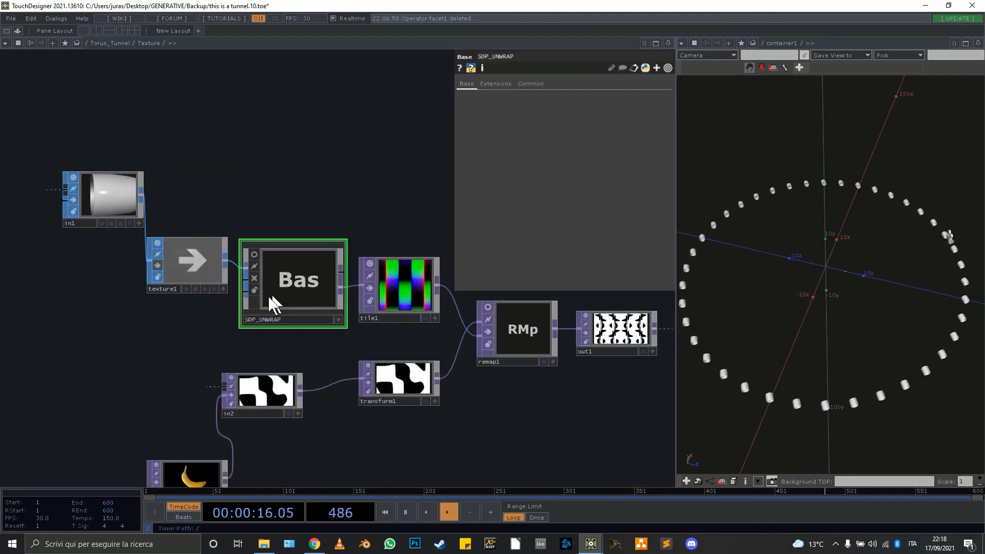
# - Look inside SOP_UNWRAP at the color buffer settings of phong1, and return to the Texture network
pyautogui.doubleClick(280, 279)
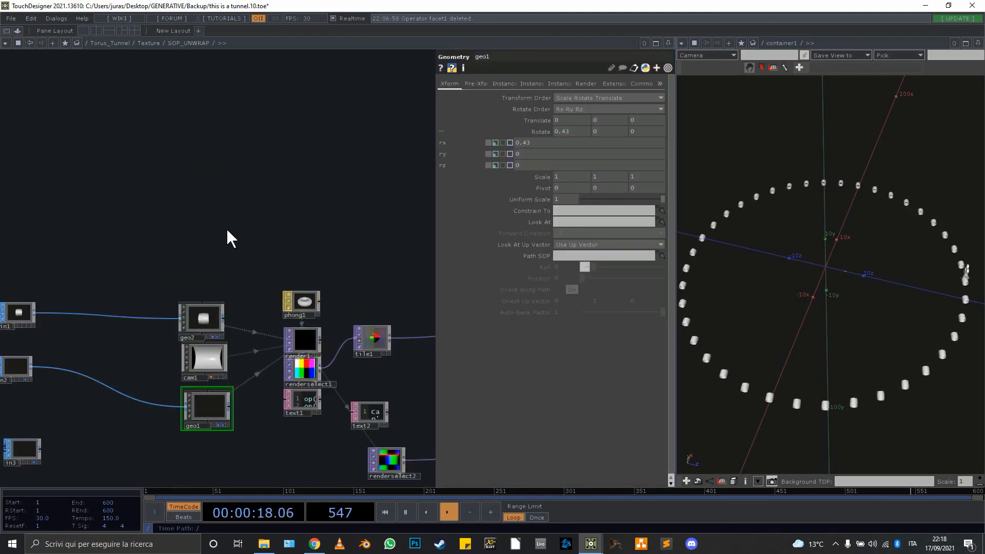
pyautogui.moveTo(278, 224); pyautogui.dragTo(379, 160)
pyautogui.moveTo(304, 193); pyautogui.dragTo(190, 196)
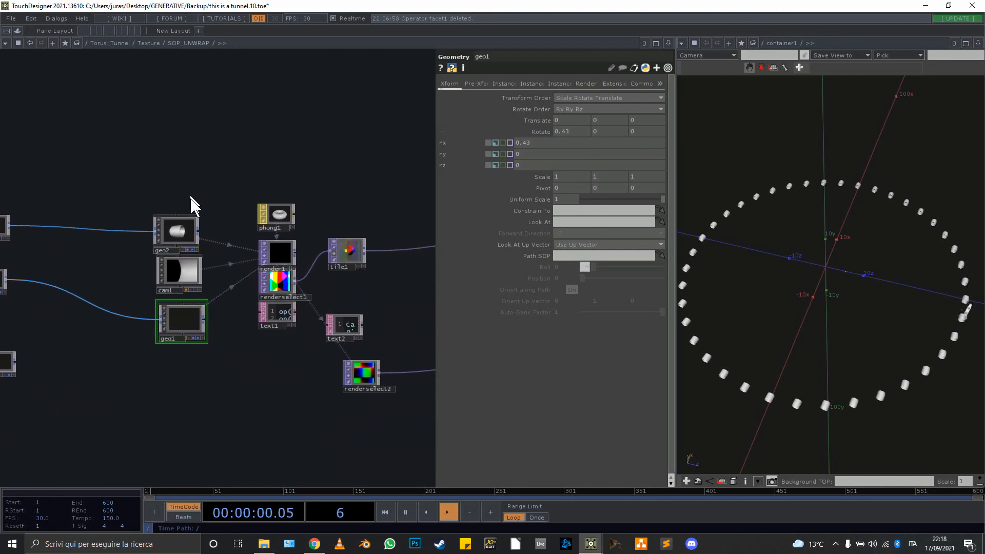
pyautogui.scroll(5, 269, 214)
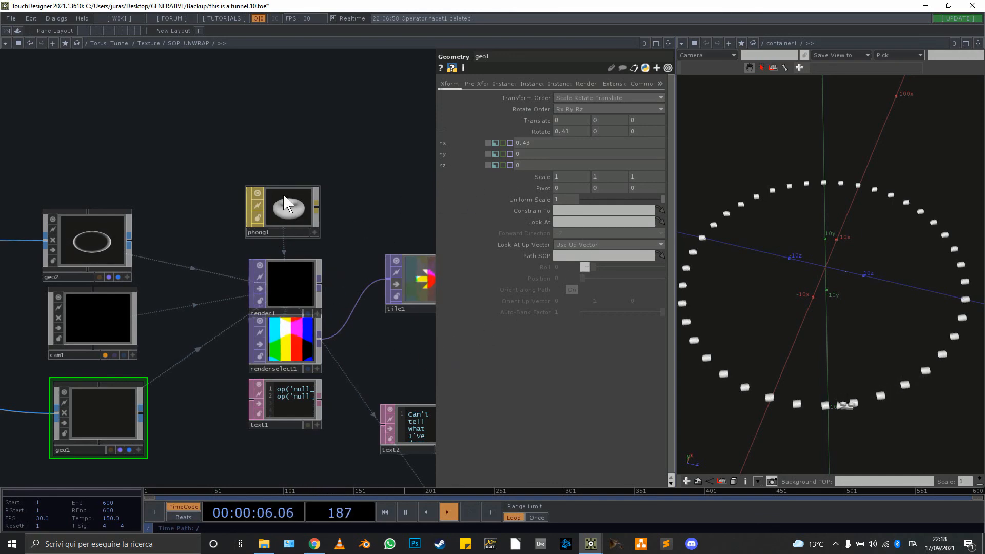
pyautogui.click(297, 213)
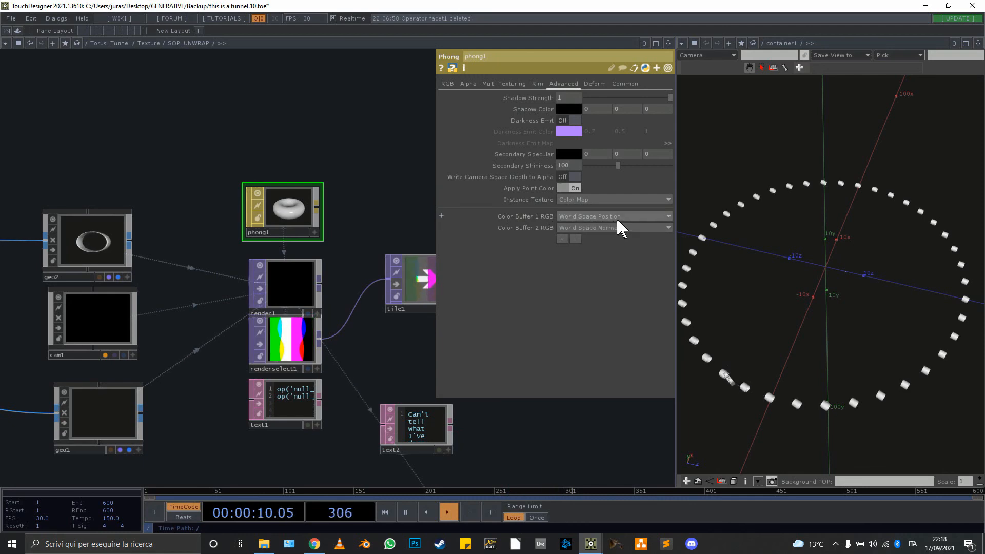
pyautogui.moveTo(383, 345); pyautogui.dragTo(307, 331)
pyautogui.press('u')
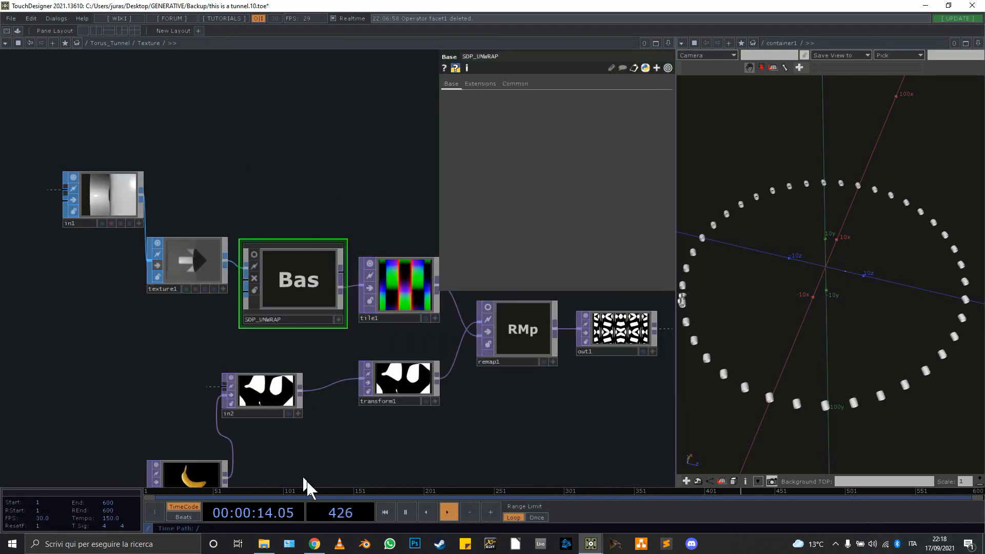
# - Switch to Chrome, open olib.amb-service.net in a new tab and browse the component categories on its home page
pyautogui.click(316, 546)
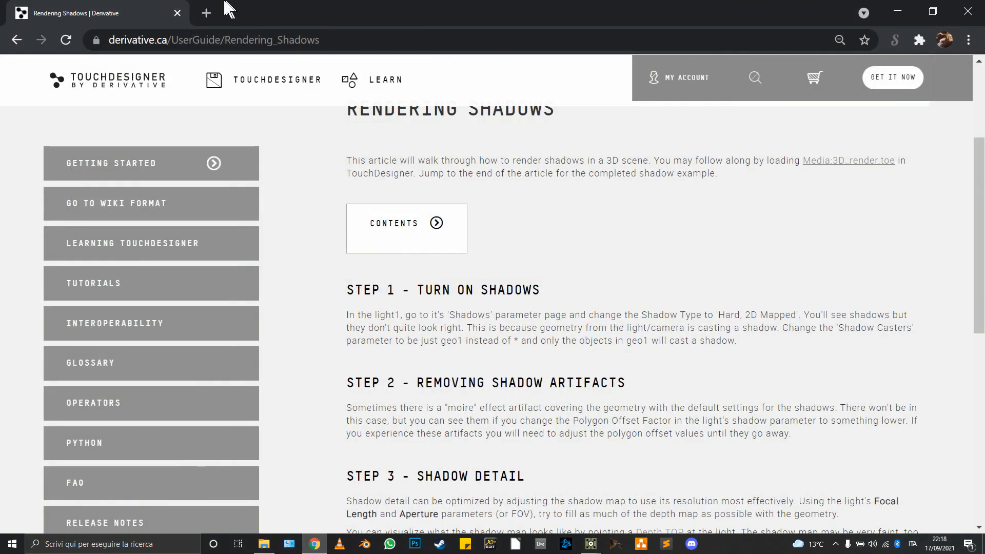
pyautogui.hotkey('ctrl', 't')
pyautogui.write('oli')
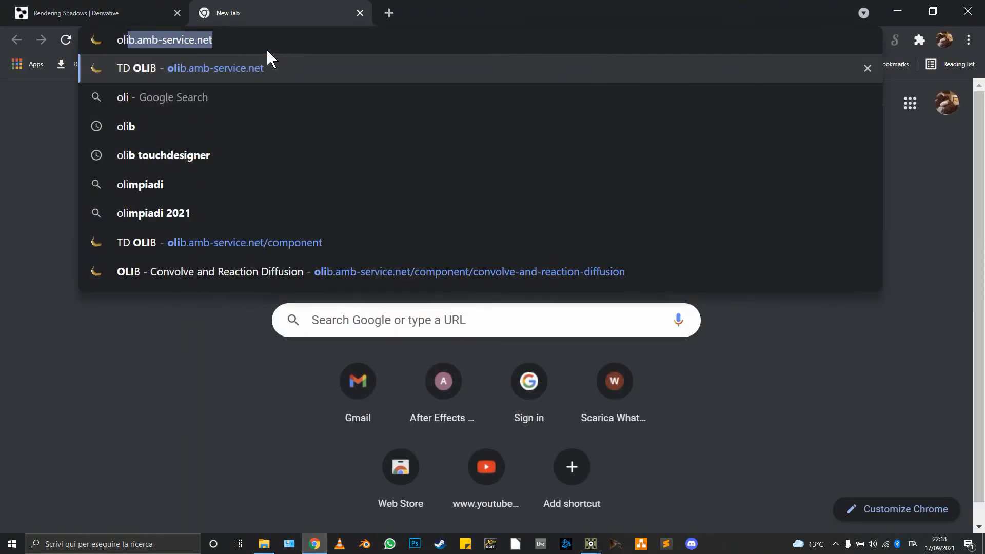
pyautogui.write('b')
pyautogui.press('Return')
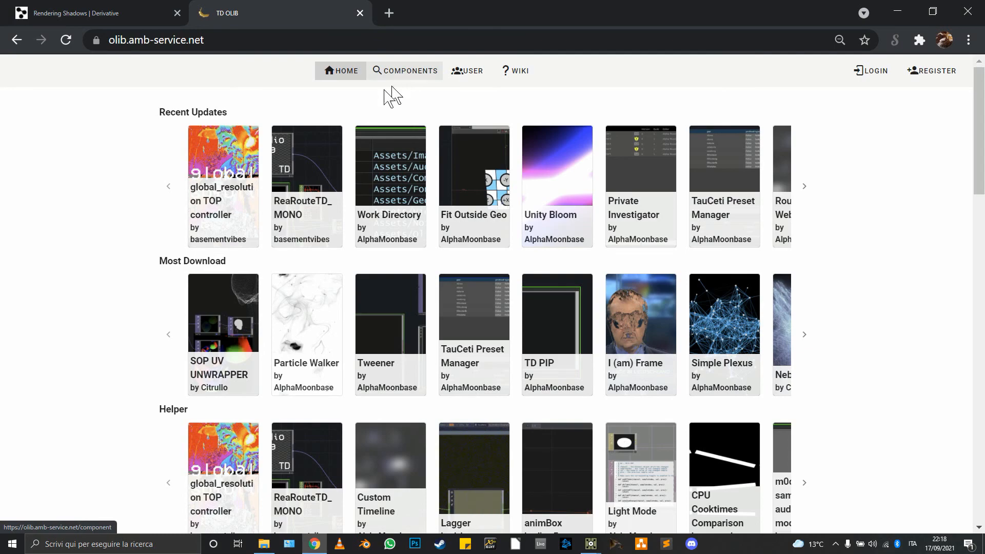
pyautogui.scroll(-18, 143, 214)
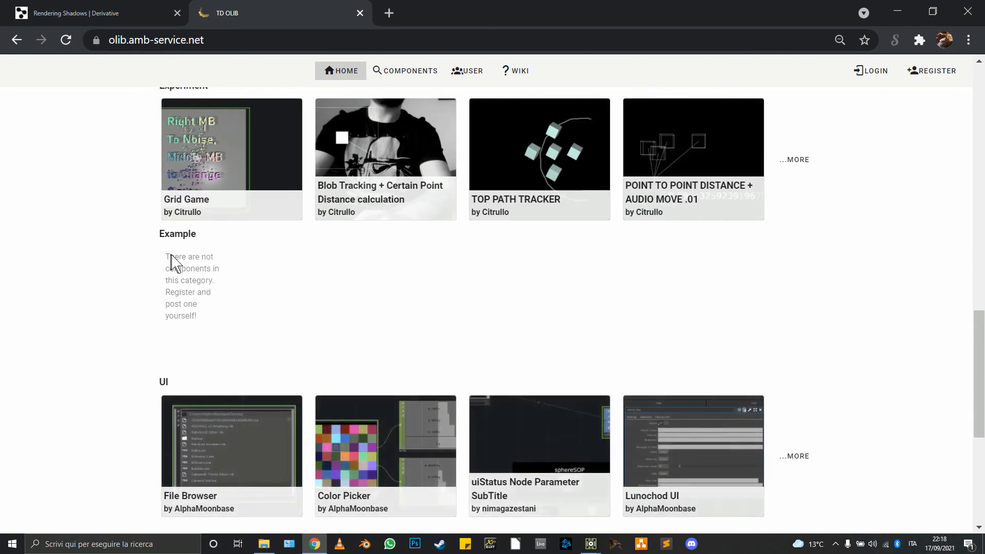
pyautogui.scroll(20, 510, 193)
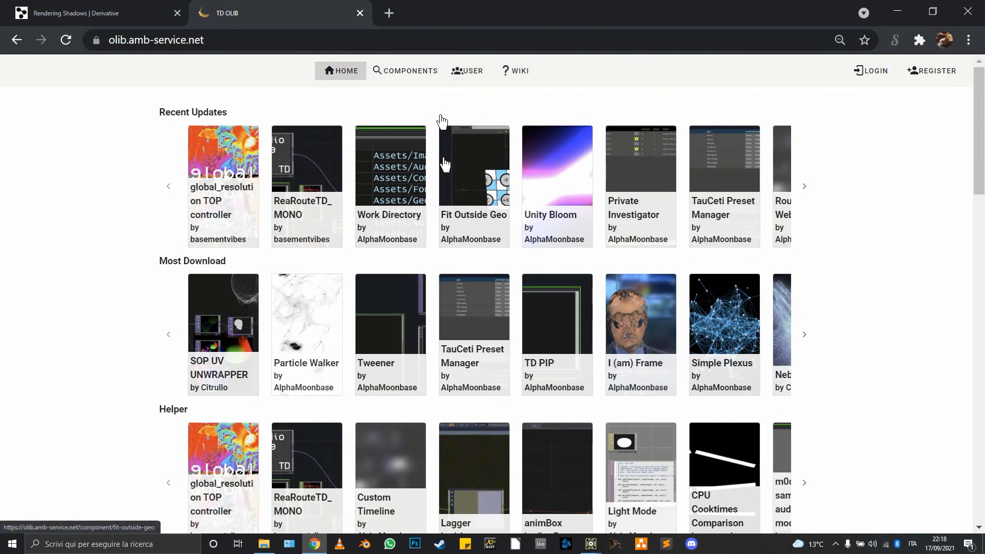
# - Filter the site's component library by the creator's username and look through the components
pyautogui.click(396, 77)
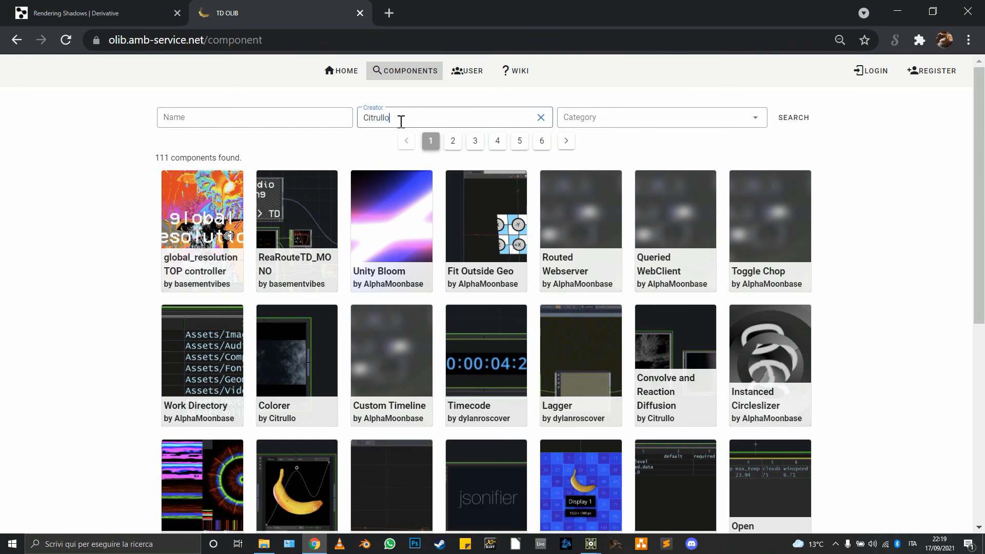
pyautogui.press('Return')
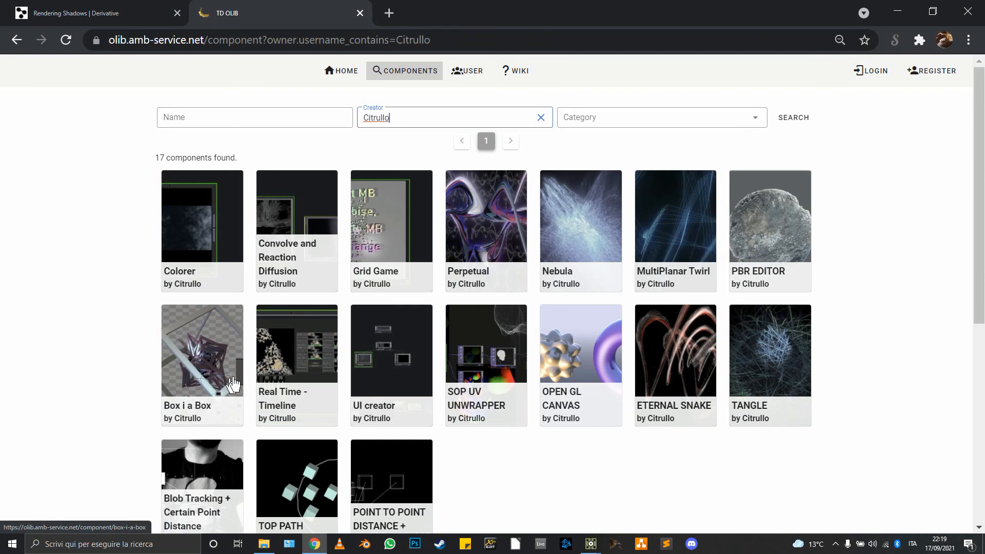
pyautogui.scroll(-2, 232, 384)
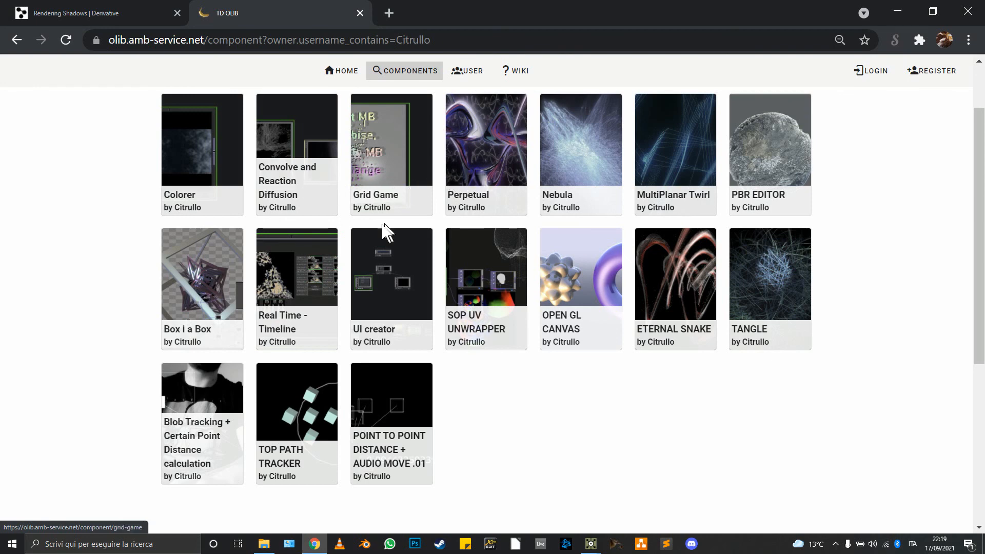
# - Open the SOP UV UNWRAPPER component page, highlight its forum.derivative.ca link and return to TouchDesigner
pyautogui.click(479, 269)
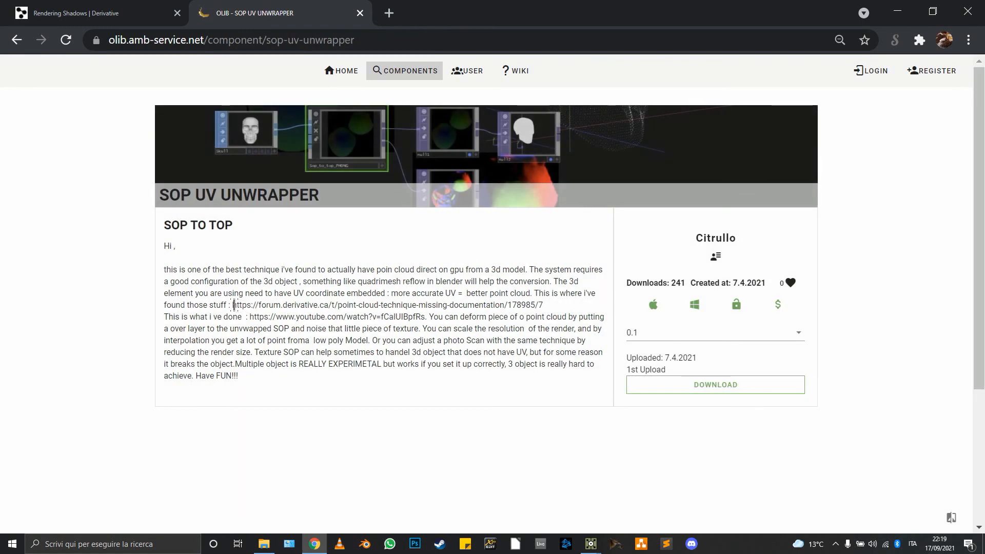
pyautogui.moveTo(333, 306); pyautogui.dragTo(480, 307)
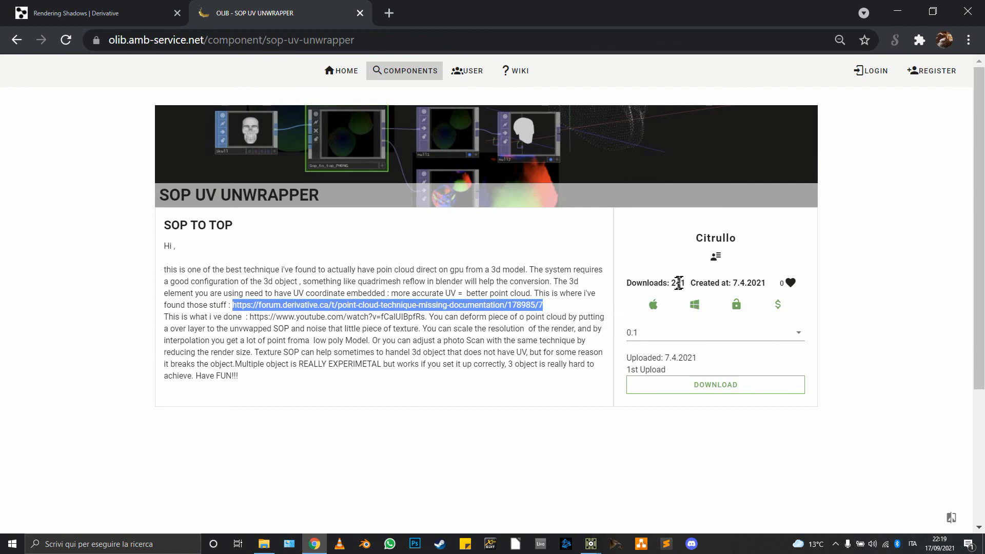
pyautogui.click(896, 10)
# - Examine the Texture network's chain from SOP_UNWRAP and tile1, together with transform1, through remap1 to out1
pyautogui.moveTo(519, 409); pyautogui.dragTo(493, 405)
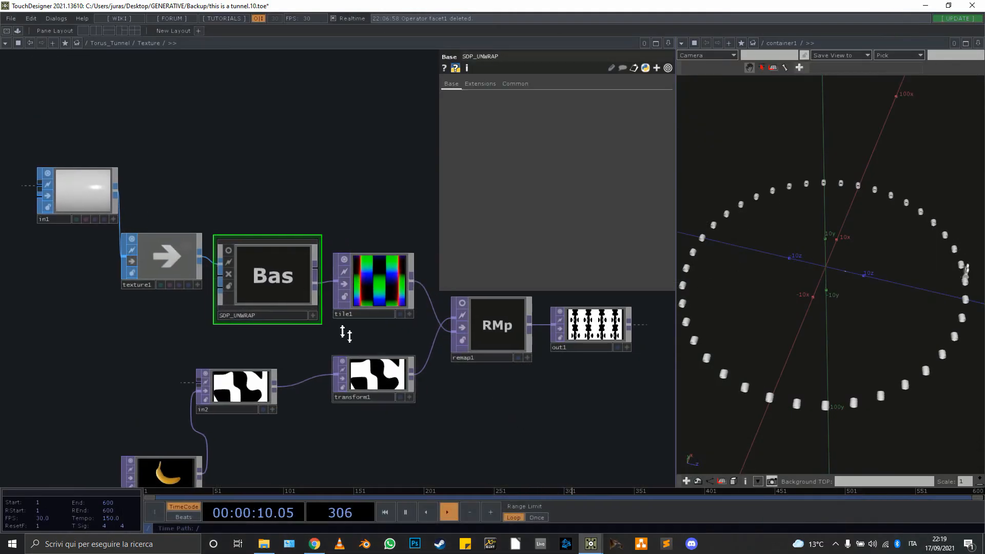
pyautogui.scroll(5, 274, 281)
pyautogui.scroll(-4, 297, 271)
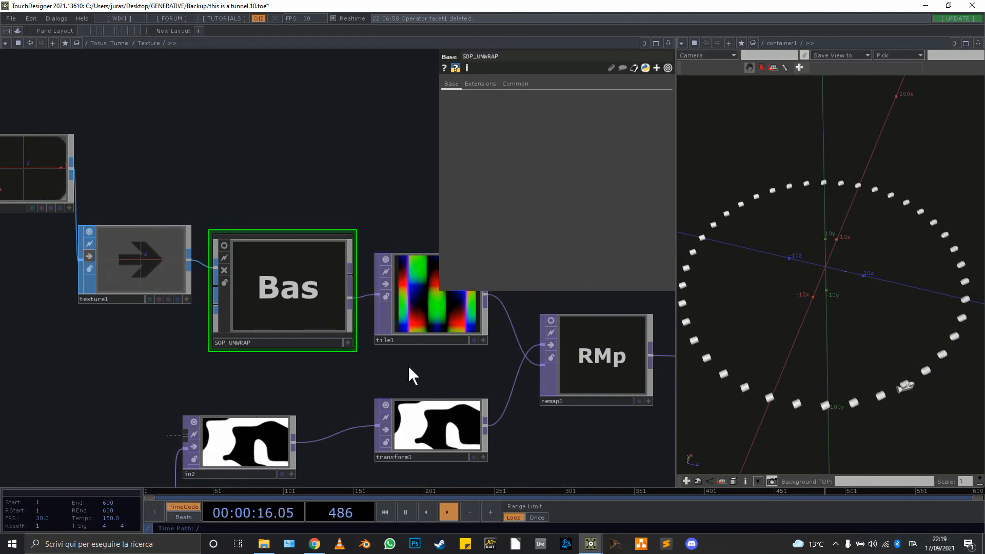
pyautogui.moveTo(407, 365); pyautogui.dragTo(225, 344)
pyautogui.moveTo(474, 441); pyautogui.dragTo(441, 422)
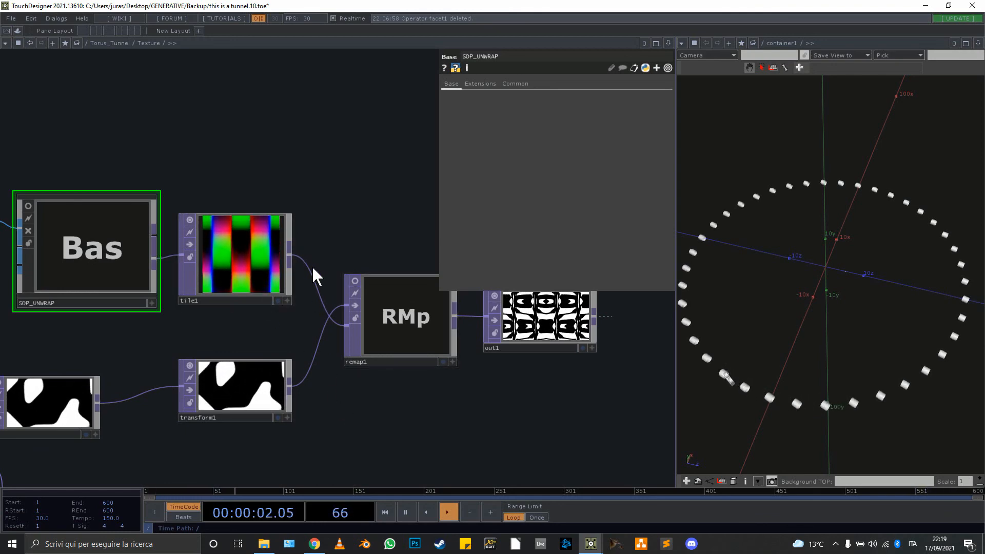
pyautogui.moveTo(414, 408); pyautogui.dragTo(249, 417)
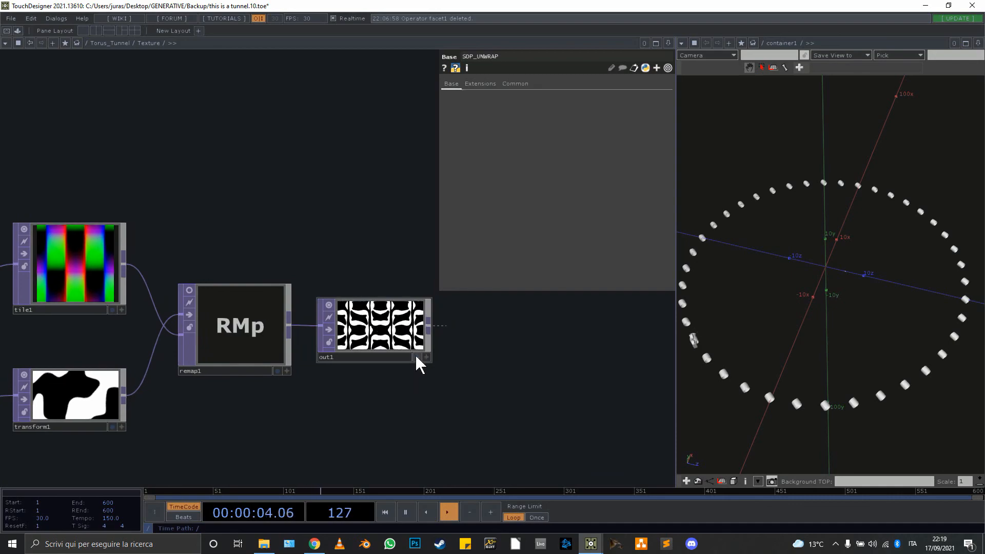
# - Display the out1 texture as the background of the Texture network and compare it with the SOP_UNWRAP and tile1 nodes
pyautogui.click(417, 356)
pyautogui.moveTo(286, 379); pyautogui.dragTo(448, 352)
pyautogui.moveTo(207, 112); pyautogui.dragTo(269, 171)
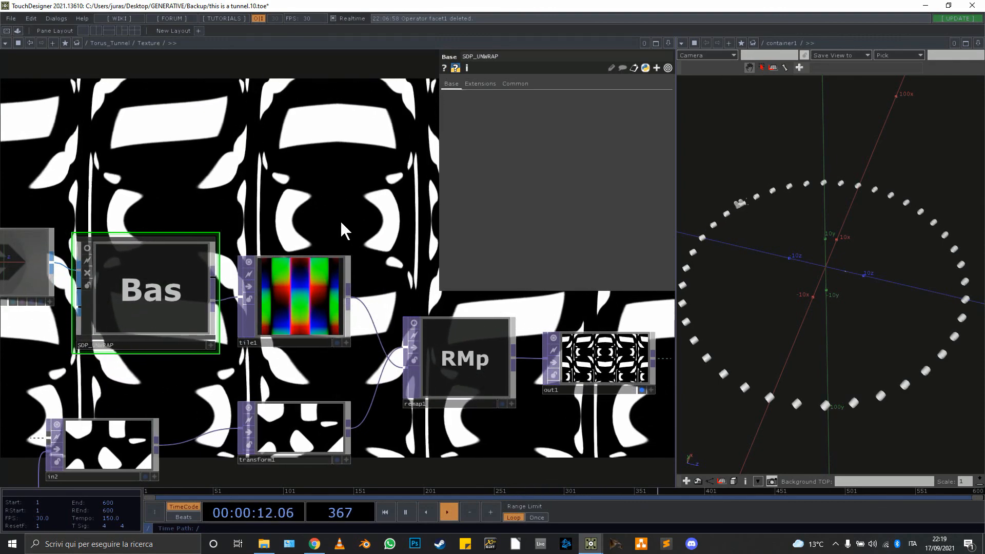
pyautogui.moveTo(339, 221); pyautogui.dragTo(377, 182)
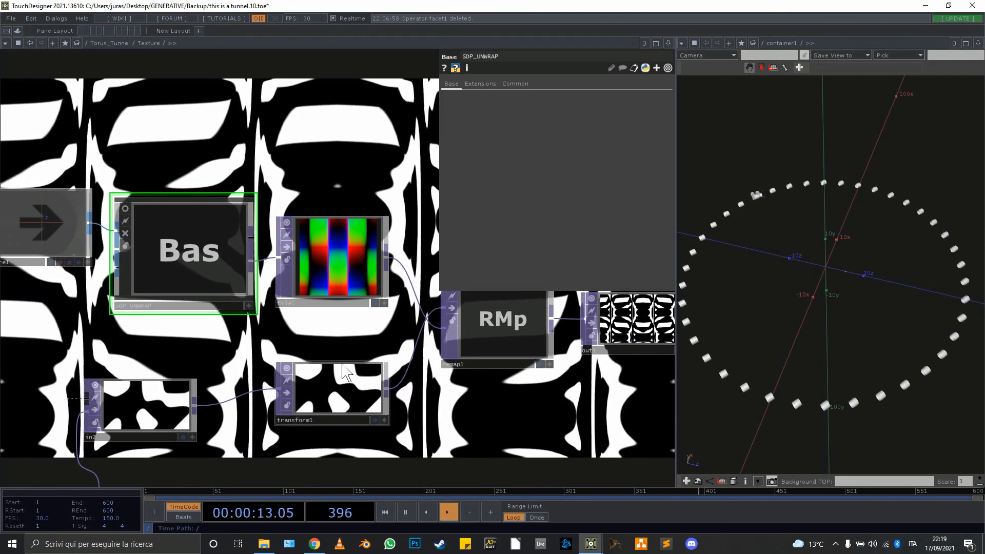
# - Review the horizontal and vertical source settings of remap1, and return to the Torus_Tunnel network around the Texture base
pyautogui.click(519, 333)
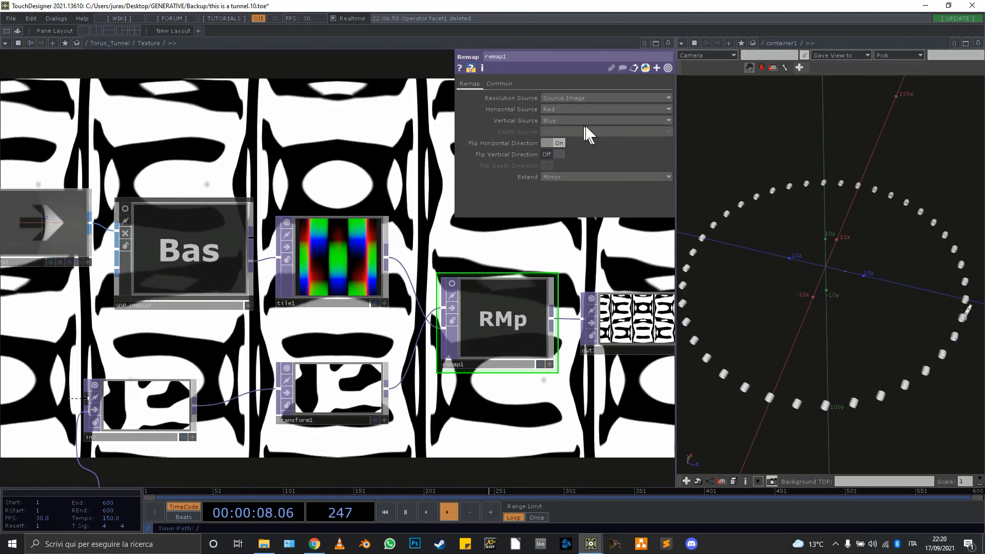
pyautogui.moveTo(515, 230); pyautogui.dragTo(387, 239)
pyautogui.scroll(-5, 386, 238)
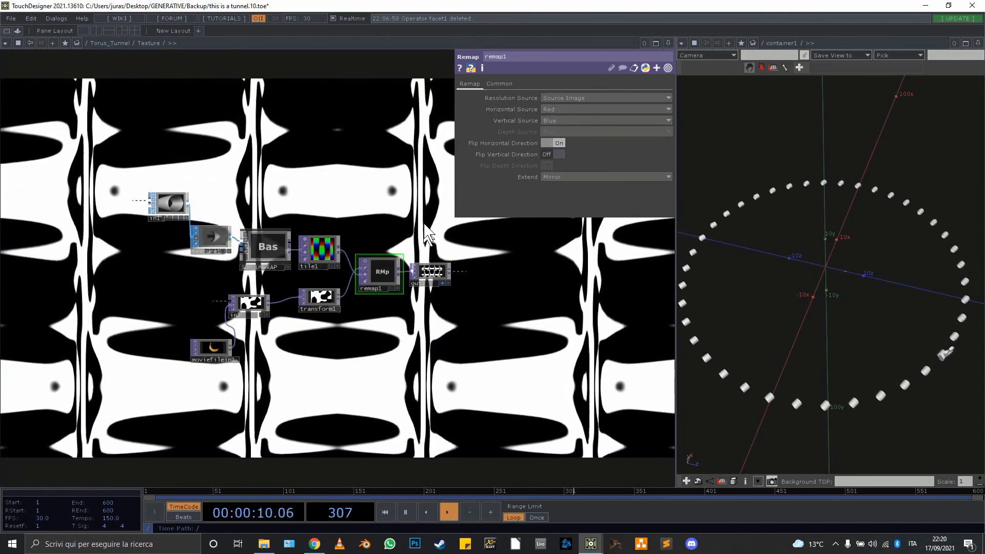
pyautogui.scroll(-3, 406, 205)
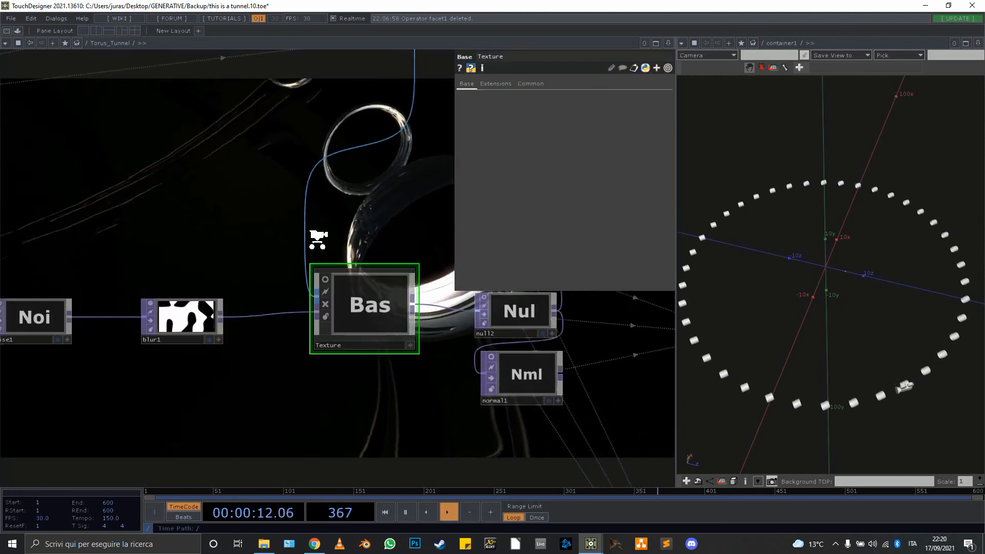
pyautogui.moveTo(330, 237); pyautogui.dragTo(236, 226)
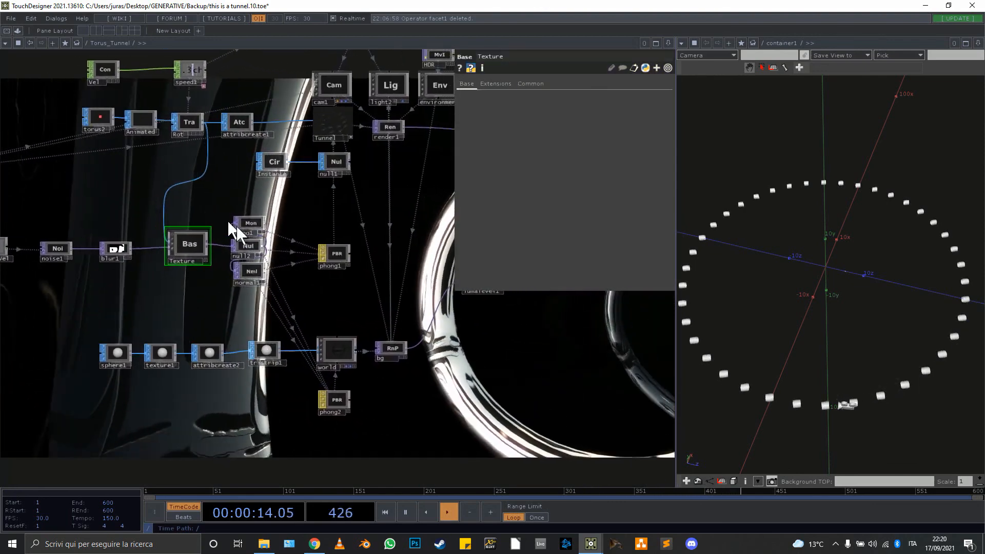
# - Leave the Torus_Tunnel network after reviewing its render chain and enter the container1 network
pyautogui.moveTo(334, 296); pyautogui.dragTo(213, 316)
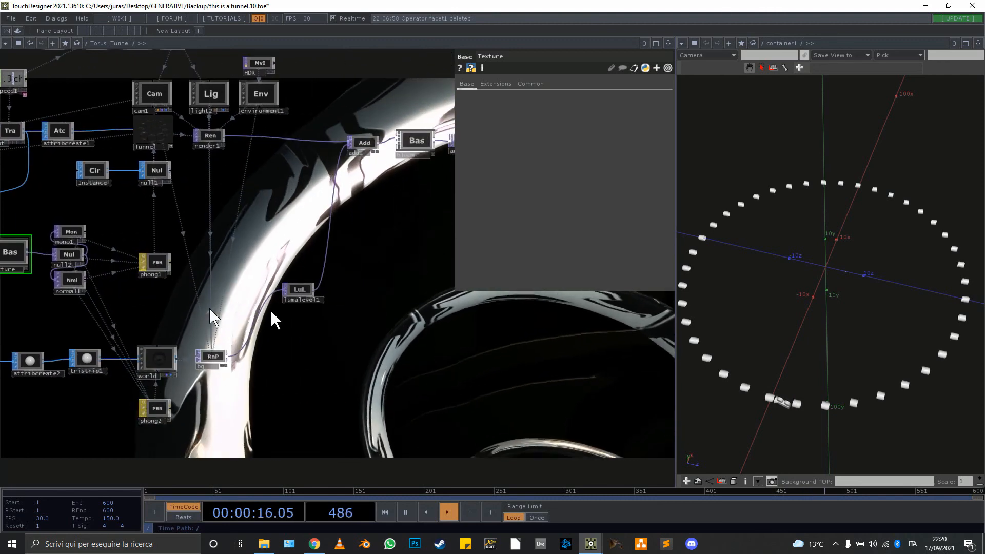
pyautogui.scroll(-3, 286, 213)
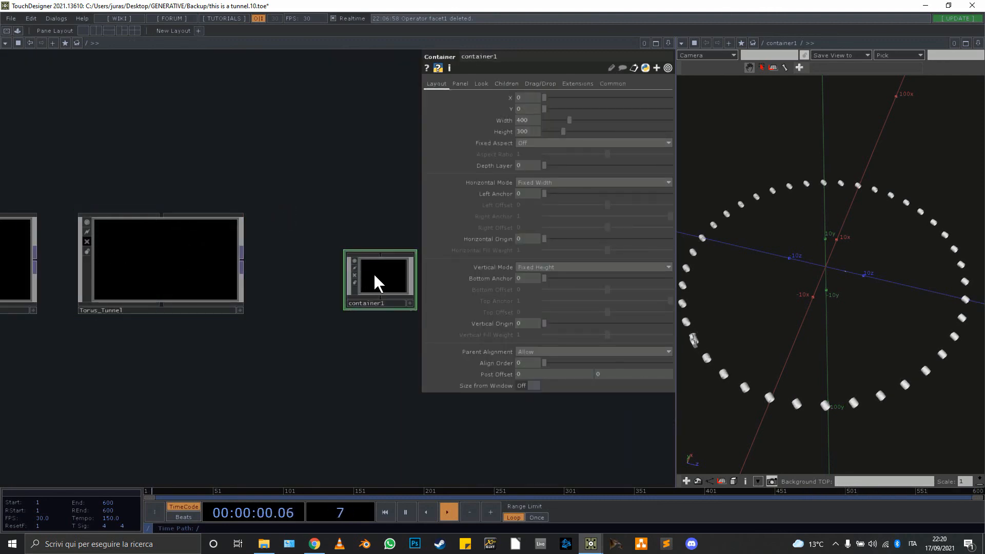
pyautogui.press('i')
pyautogui.moveTo(247, 365); pyautogui.dragTo(431, 351)
pyautogui.moveTo(114, 280); pyautogui.dragTo(153, 298)
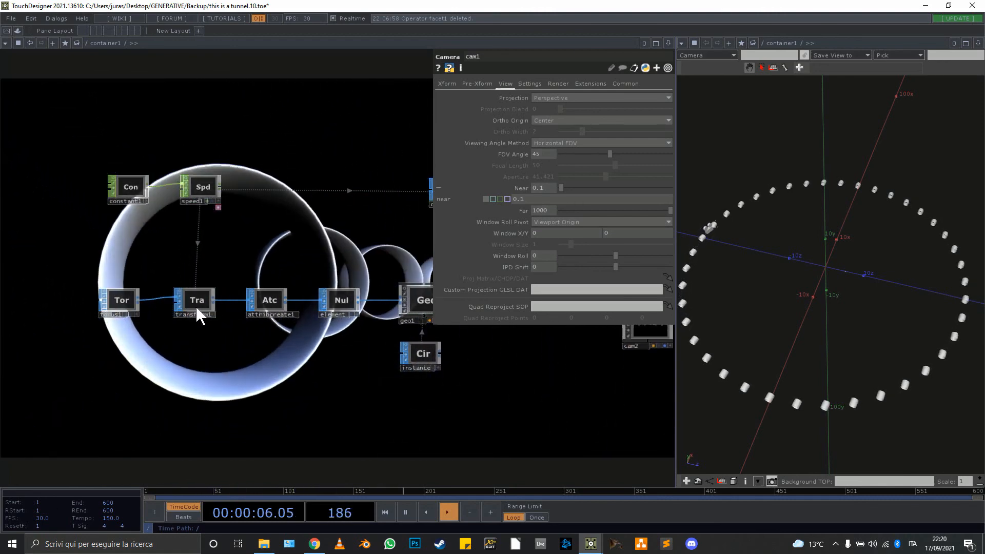
# - Review the rotation settings of transform2 and the transform and path settings of cam1 in container1
pyautogui.moveTo(294, 253); pyautogui.dragTo(181, 289, button='middle')
pyautogui.click(400, 238)
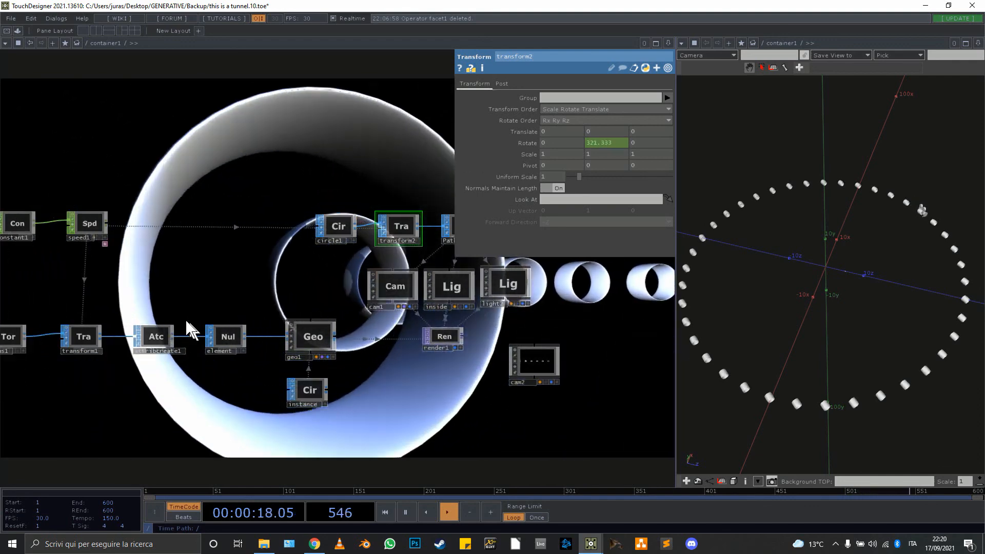
pyautogui.moveTo(222, 263); pyautogui.dragTo(241, 225)
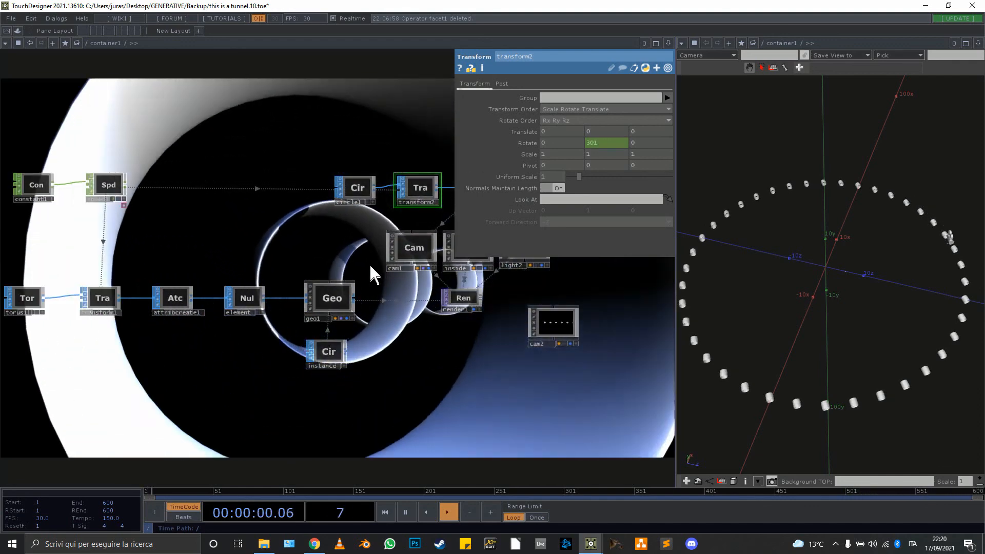
pyautogui.moveTo(339, 276); pyautogui.dragTo(249, 267)
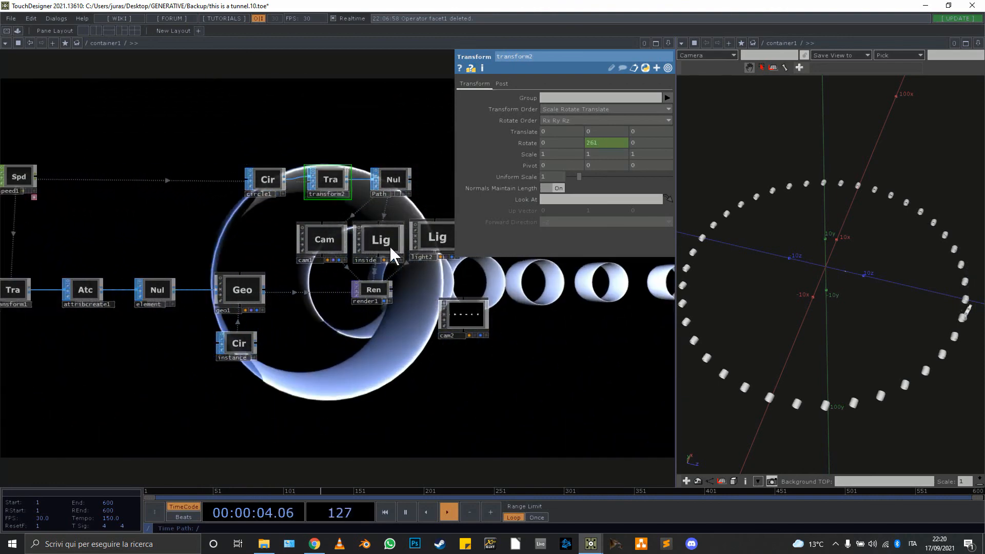
pyautogui.click(327, 241)
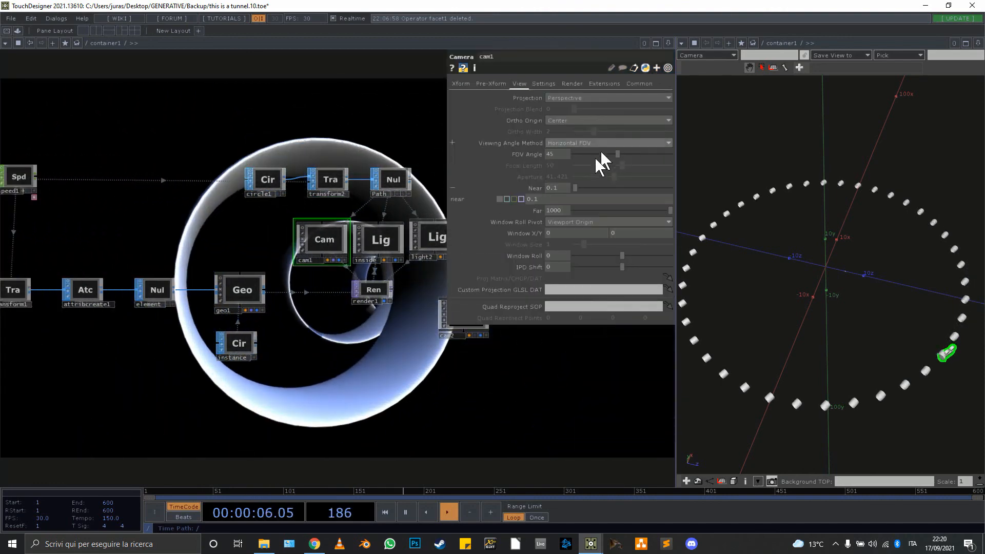
pyautogui.click(461, 83)
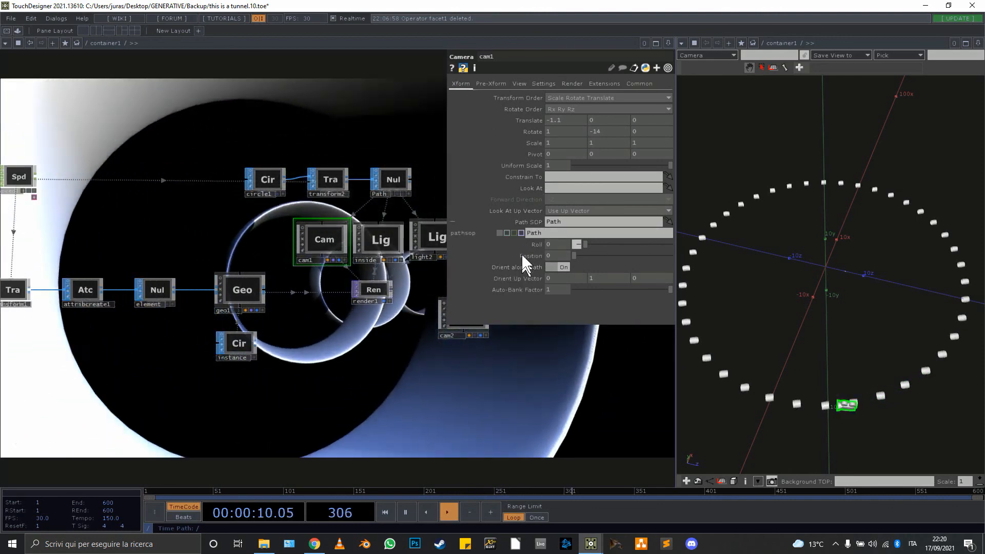
# - Compare the circle settings of the instance node below geo1 with those of circle1, which feeds the camera path
pyautogui.click(240, 340)
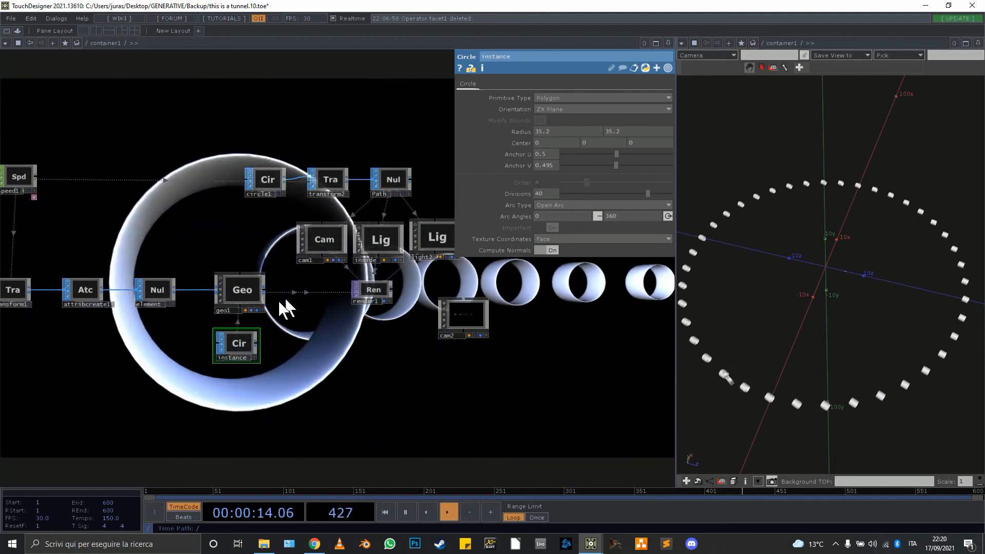
pyautogui.click(262, 180)
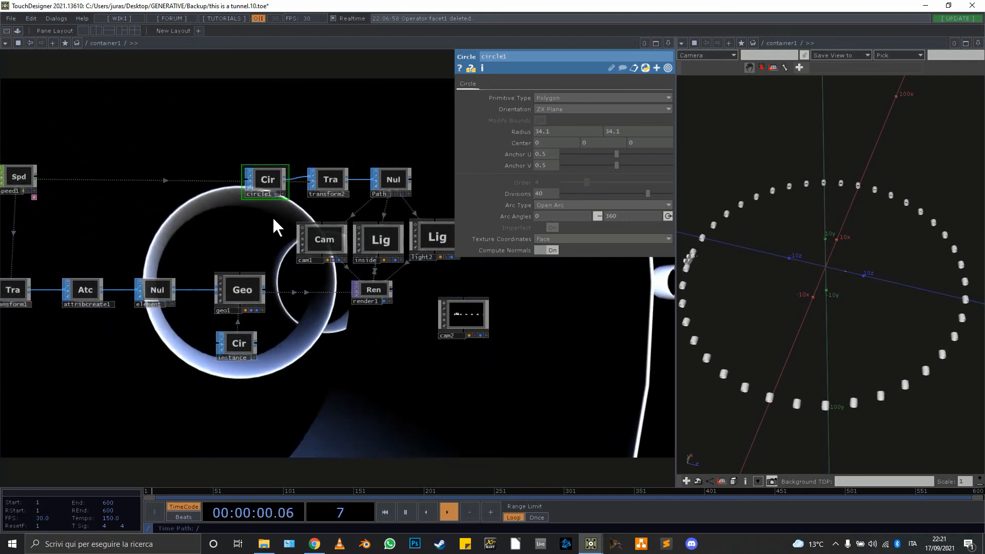
pyautogui.moveTo(173, 232); pyautogui.dragTo(224, 240)
pyautogui.moveTo(306, 255); pyautogui.dragTo(209, 279)
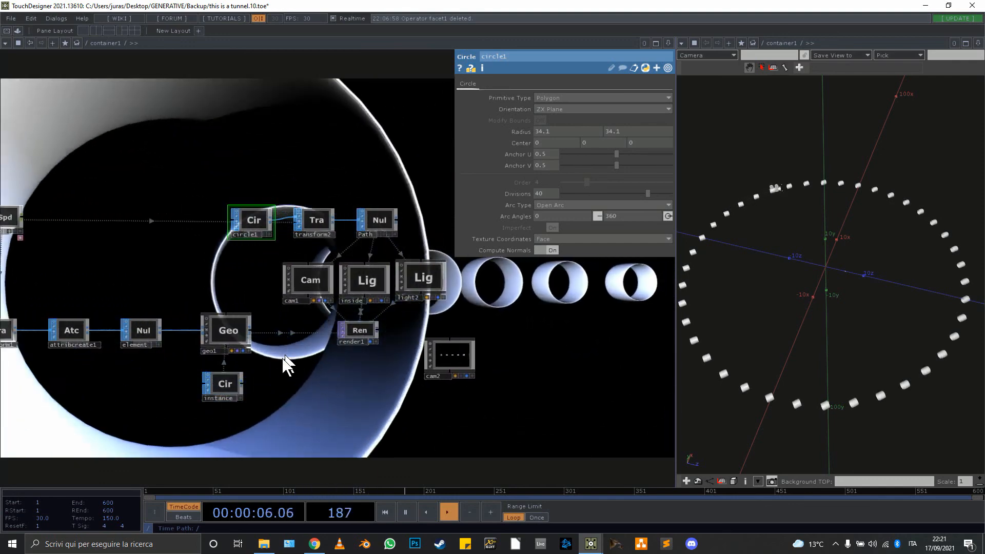
pyautogui.moveTo(334, 398); pyautogui.dragTo(318, 371)
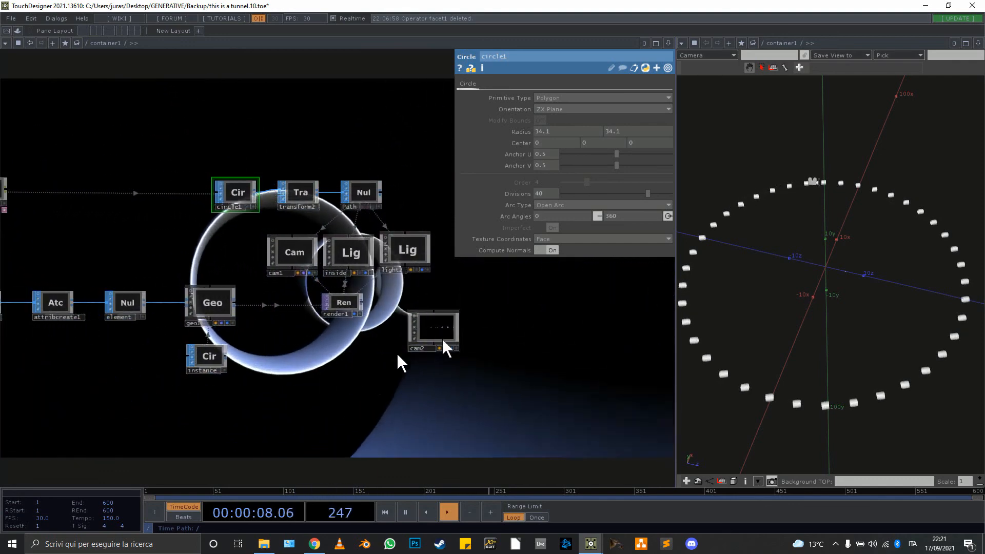
# - Switch to the TUTORIAL RECORDER.toe window and move it up to show the moviefileout1 recording node
pyautogui.moveTo(591, 543)
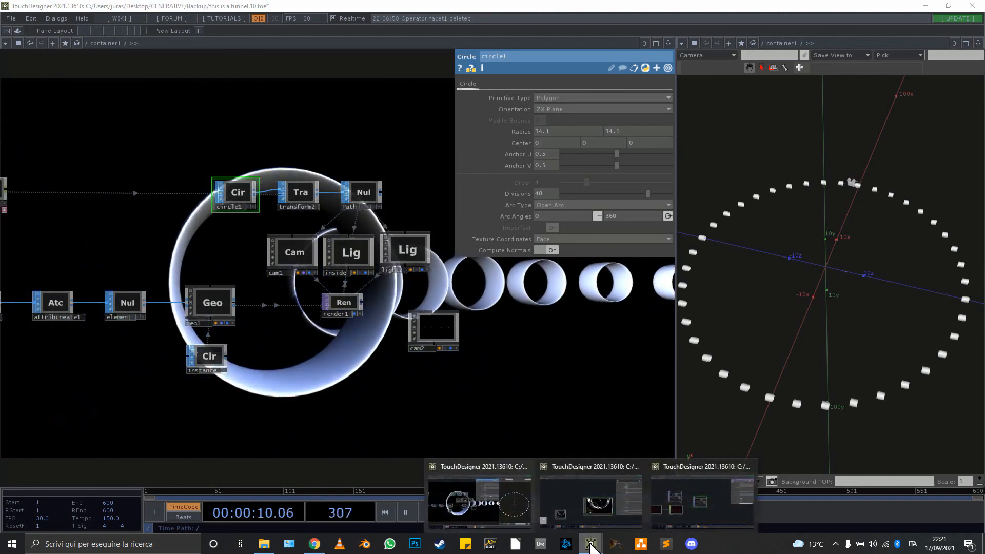
pyautogui.click(657, 515)
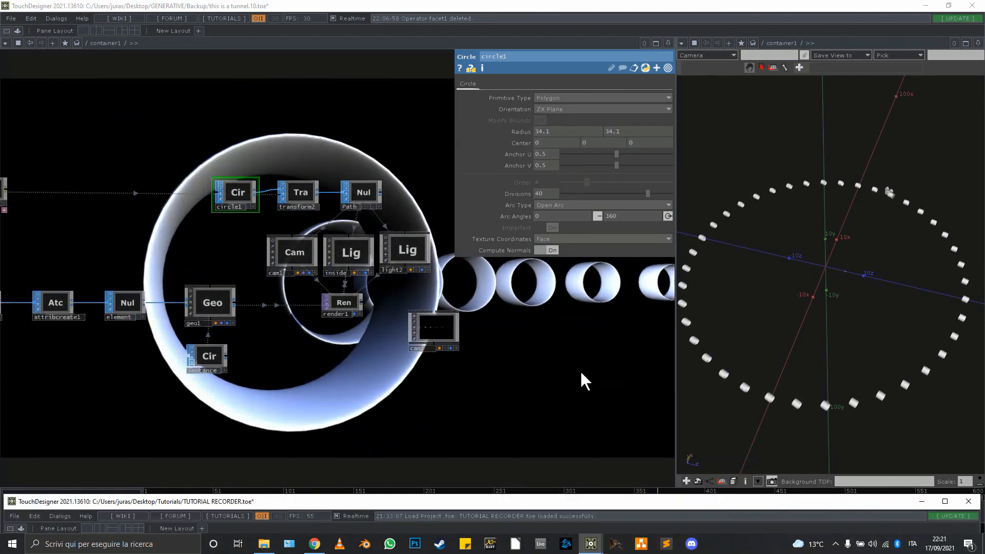
pyautogui.moveTo(543, 470); pyautogui.dragTo(504, 87)
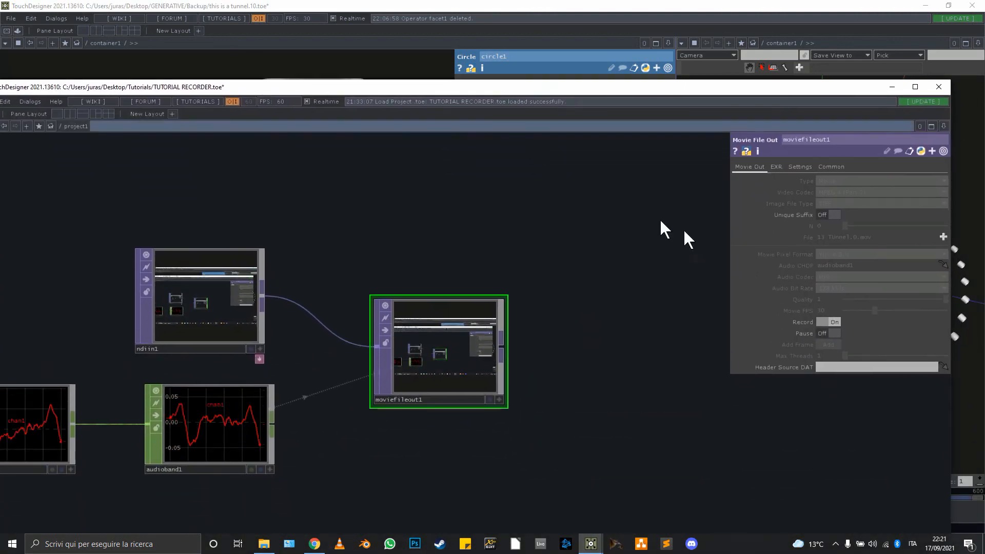